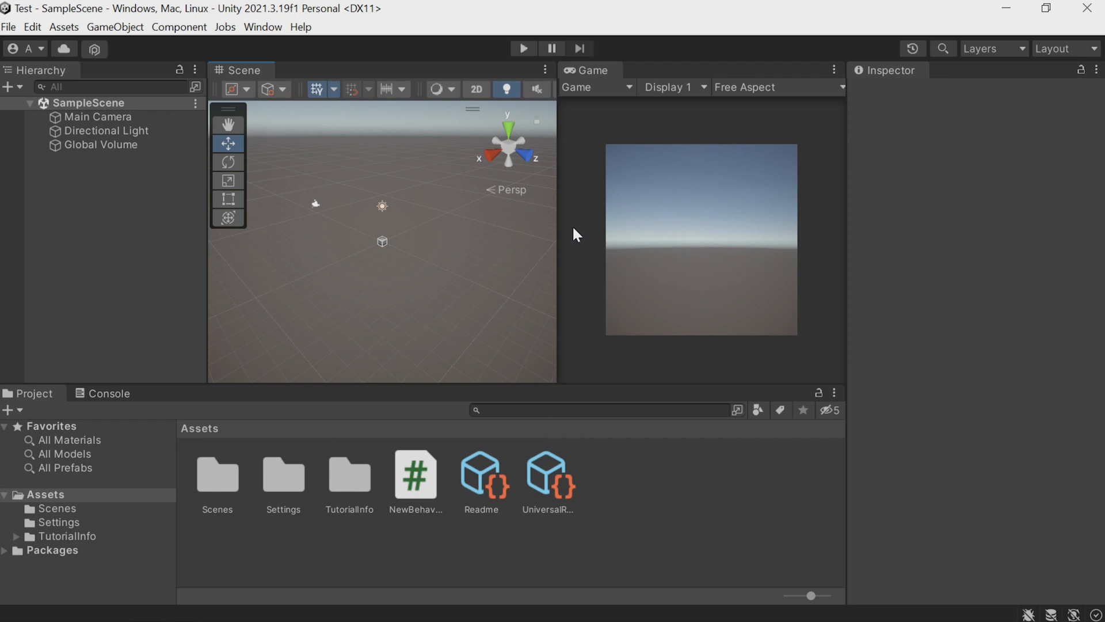
Disable Low Resolution Aspect Ratios for the Game view while keeping Free Aspect.
click(756, 87)
click(735, 110)
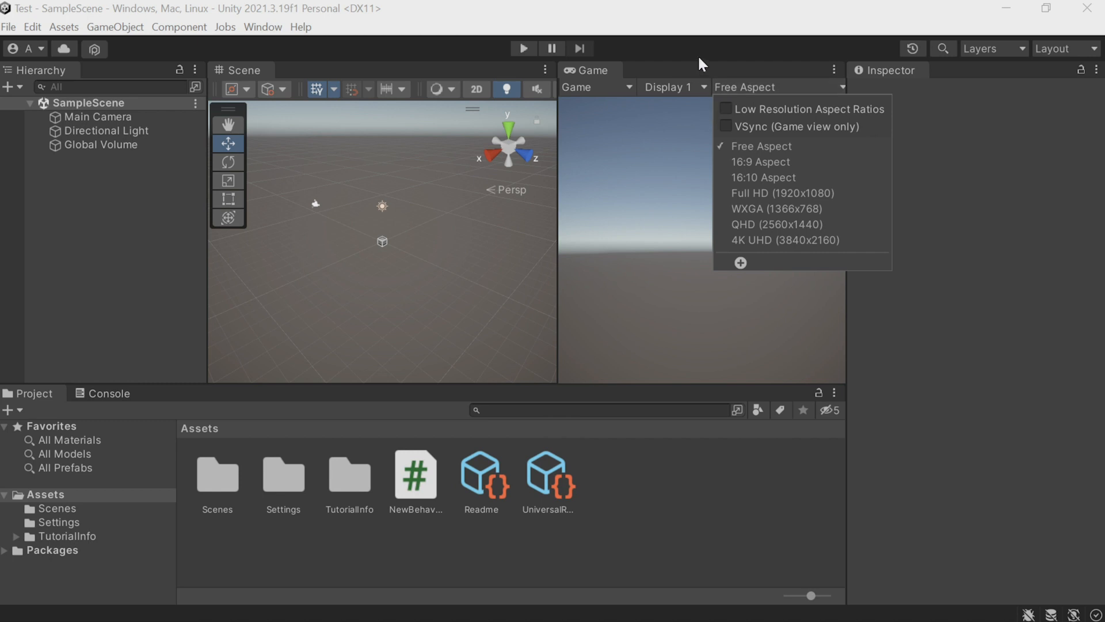
click(703, 34)
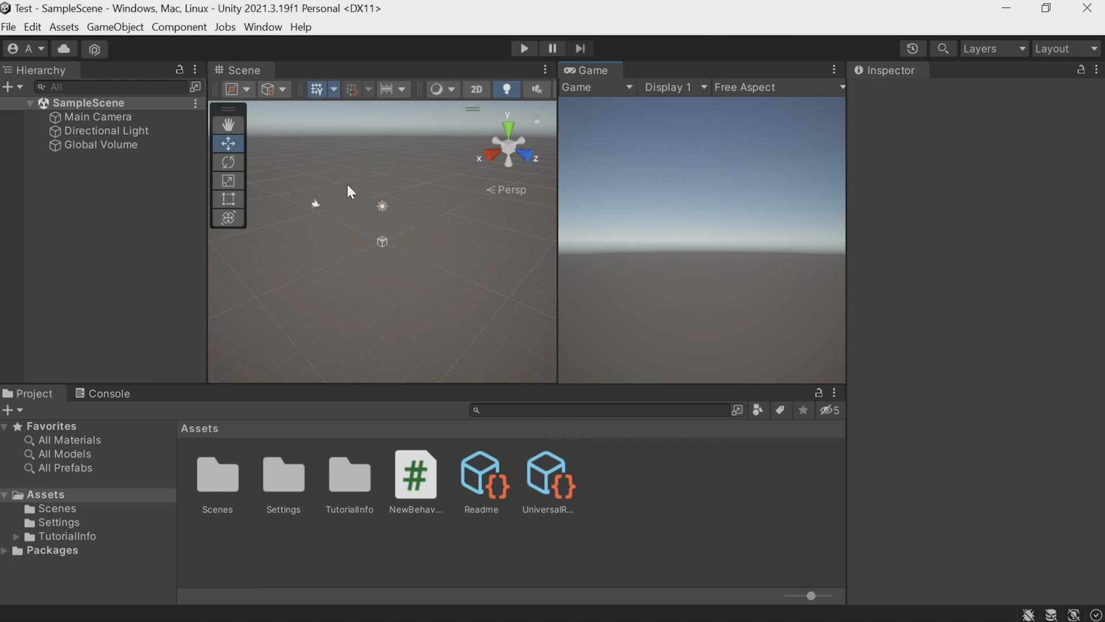
Examine the scene's default objects and the settings of the Main Camera, Directional Light and Global Volume.
scroll(385, 249, up, 3)
scroll(384, 249, down, 3)
click(677, 243)
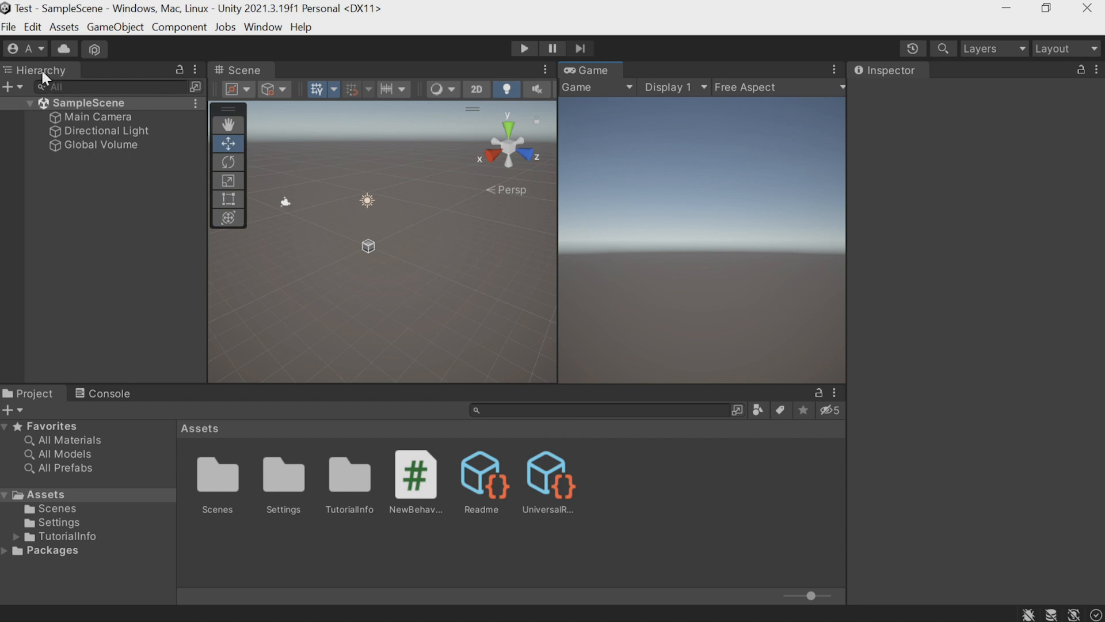
click(85, 116)
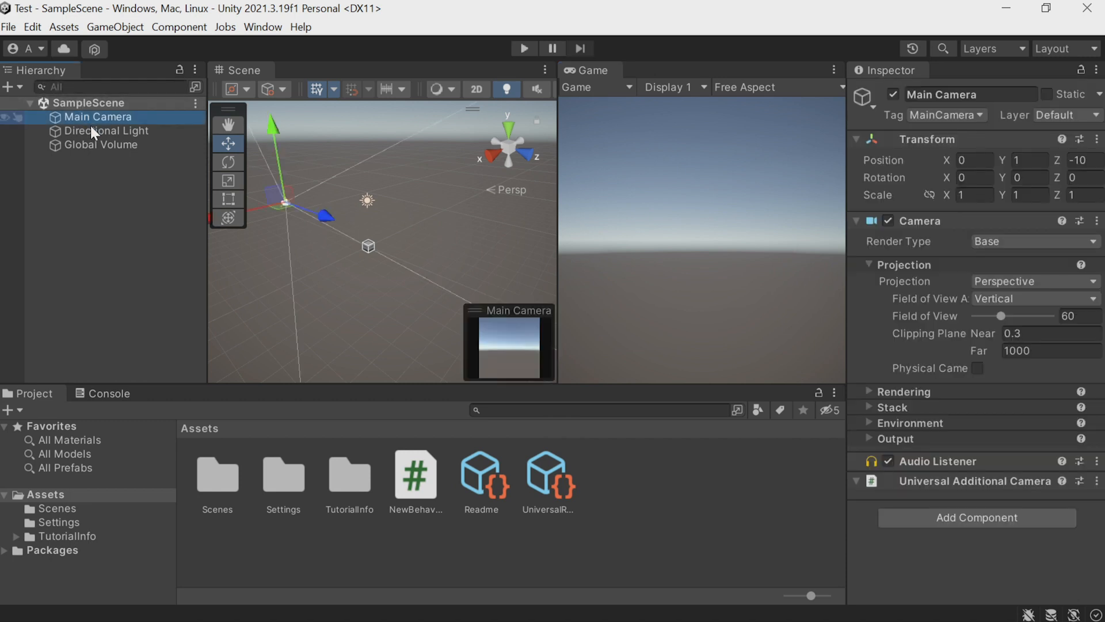
click(92, 130)
click(94, 144)
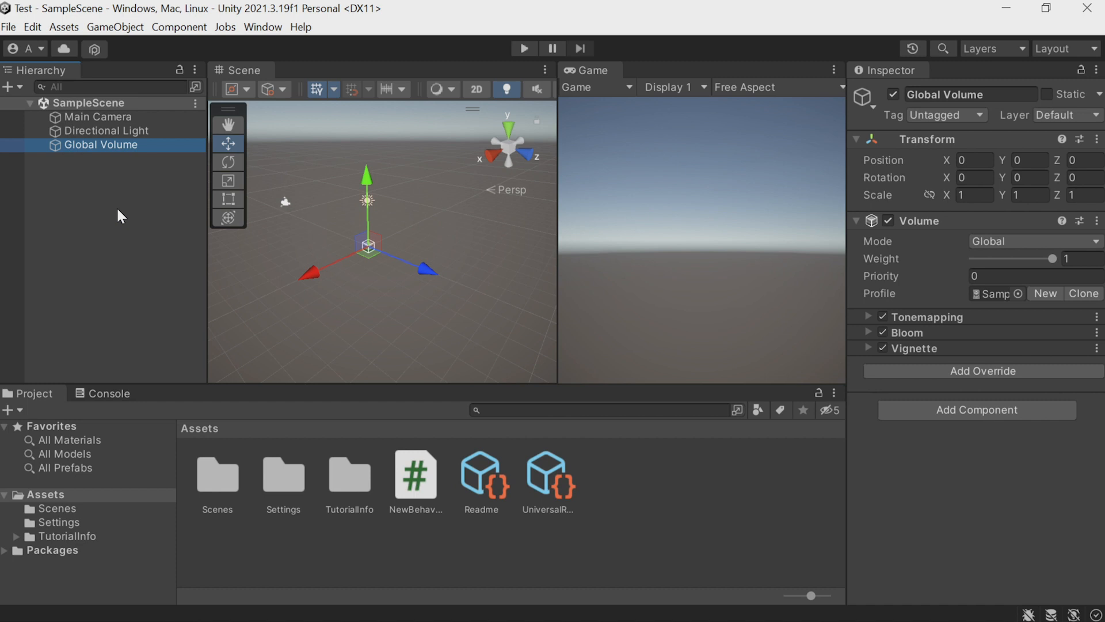
click(105, 118)
click(105, 132)
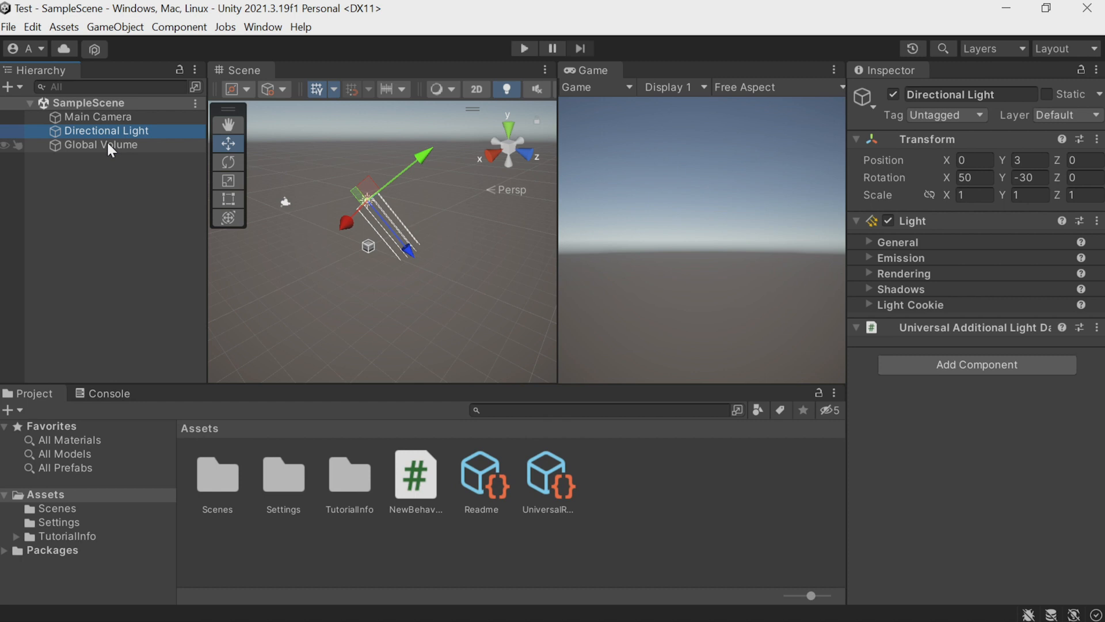
Add a 3D Cube object to SampleScene.
click(118, 29)
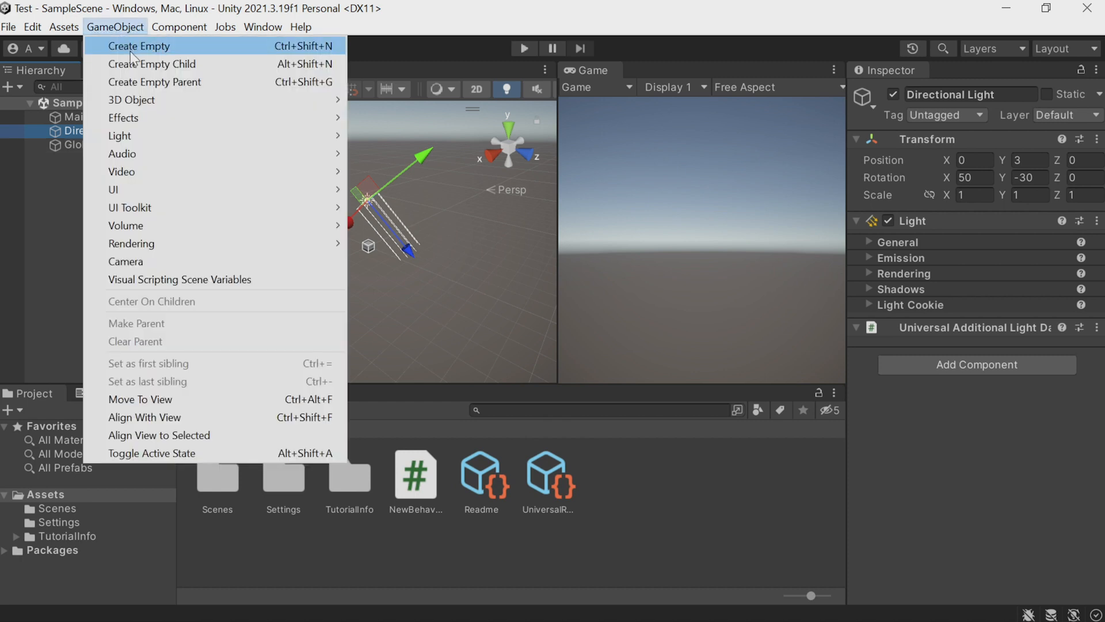
mouse_move(149, 124)
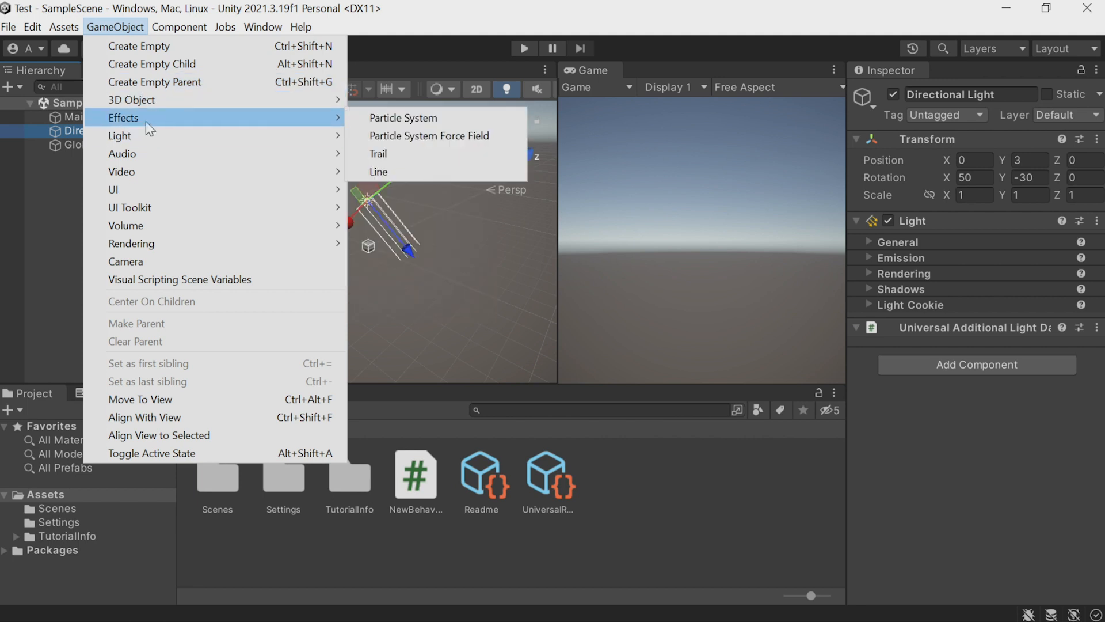
mouse_move(288, 102)
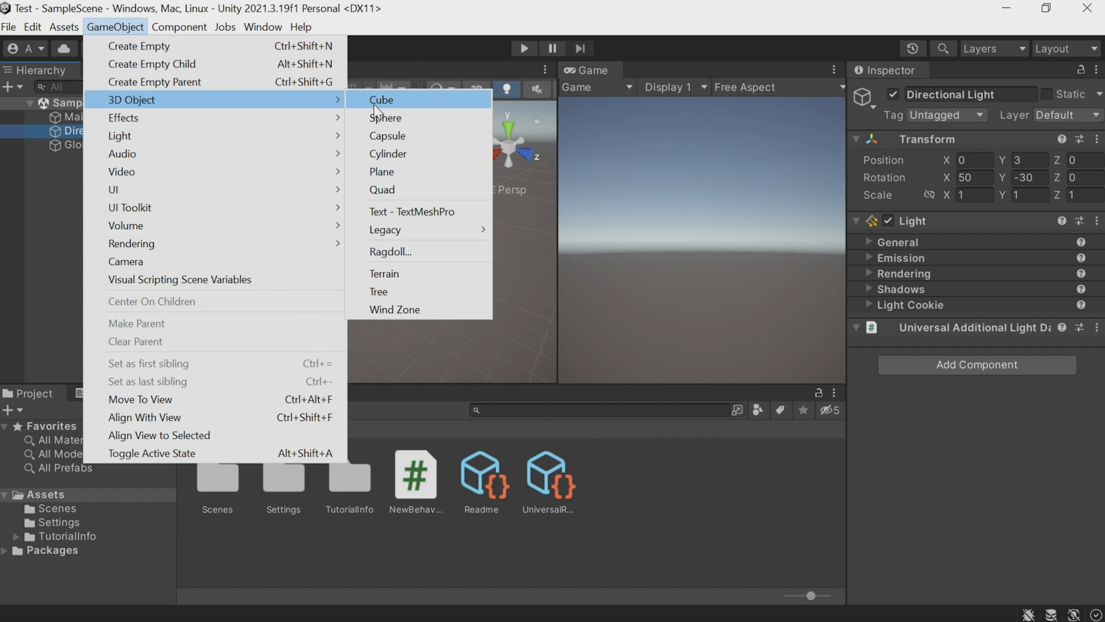
click(395, 100)
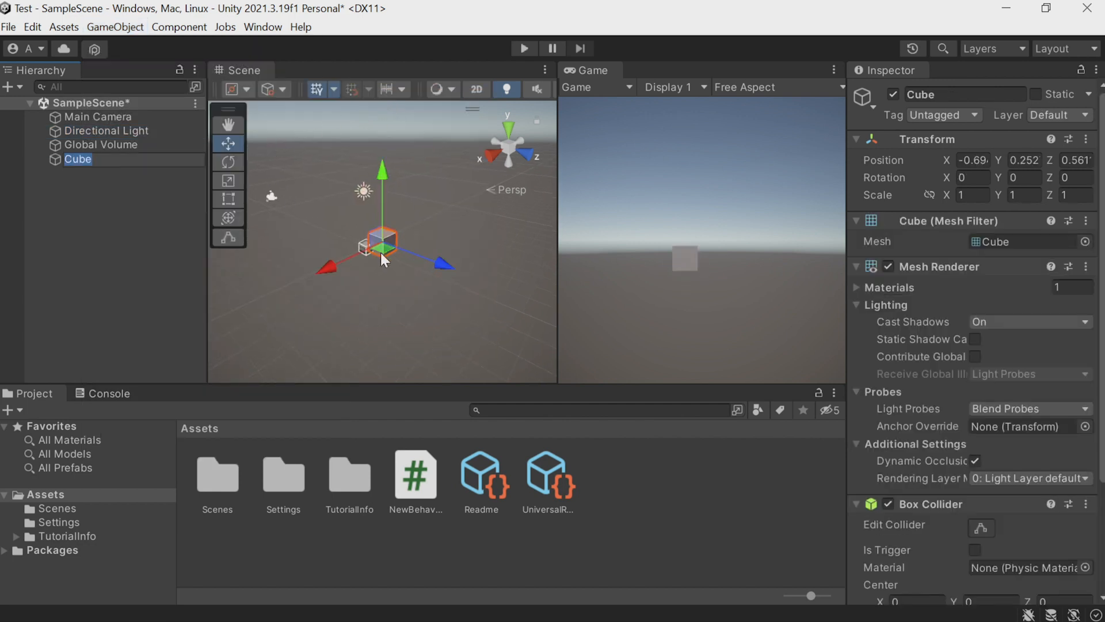
scroll(381, 252, up, 5)
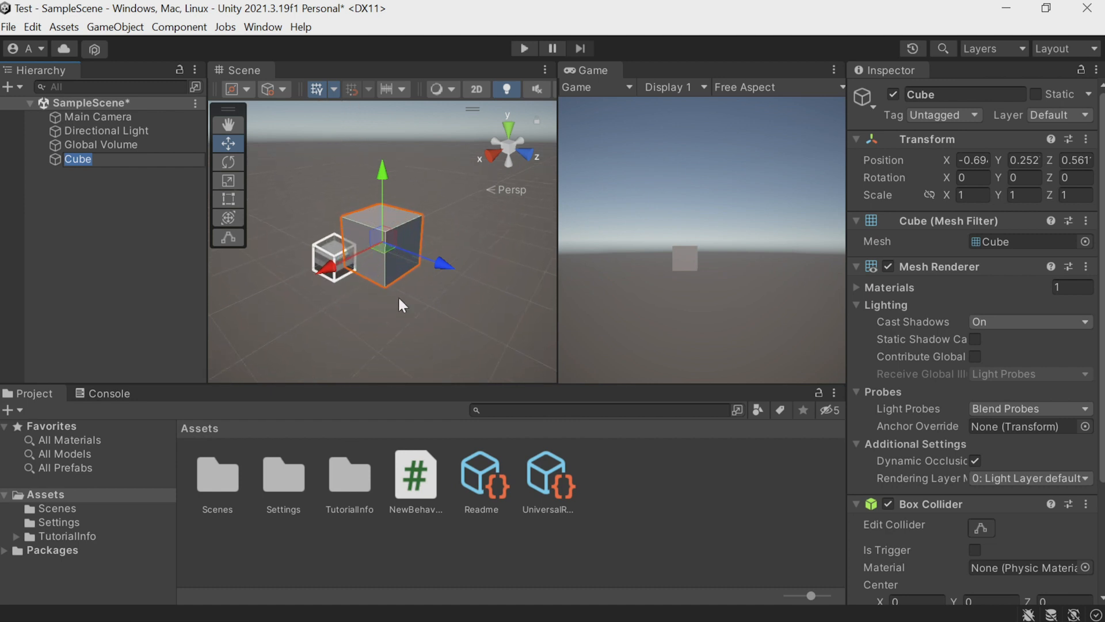
Add a 3D Sphere and a 3D Capsule to the scene.
click(92, 28)
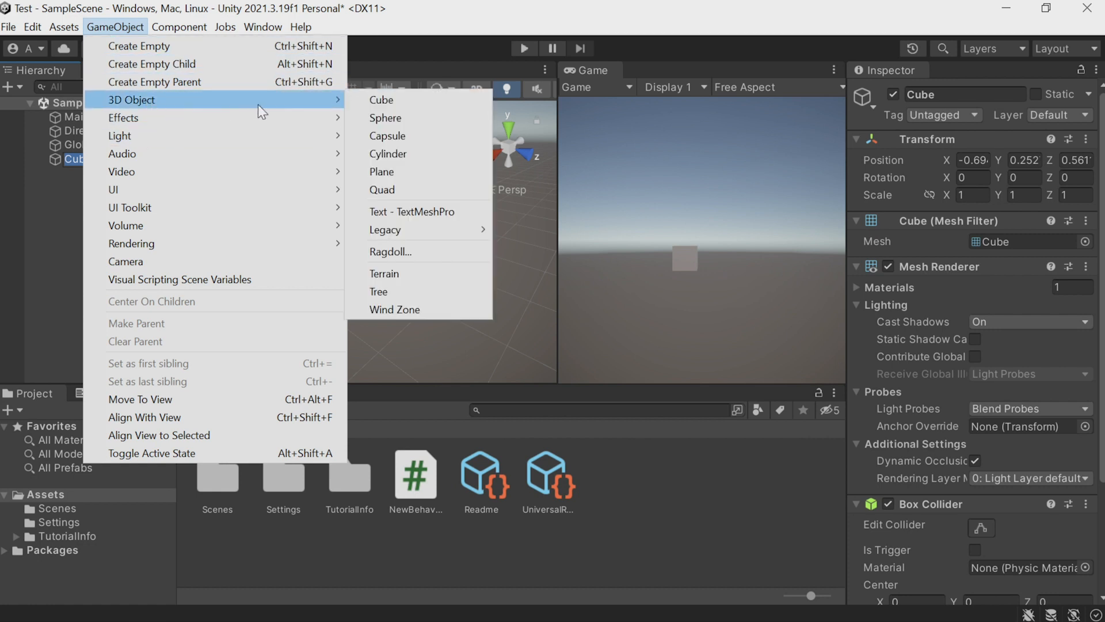
click(381, 118)
click(116, 27)
mouse_move(238, 99)
click(391, 136)
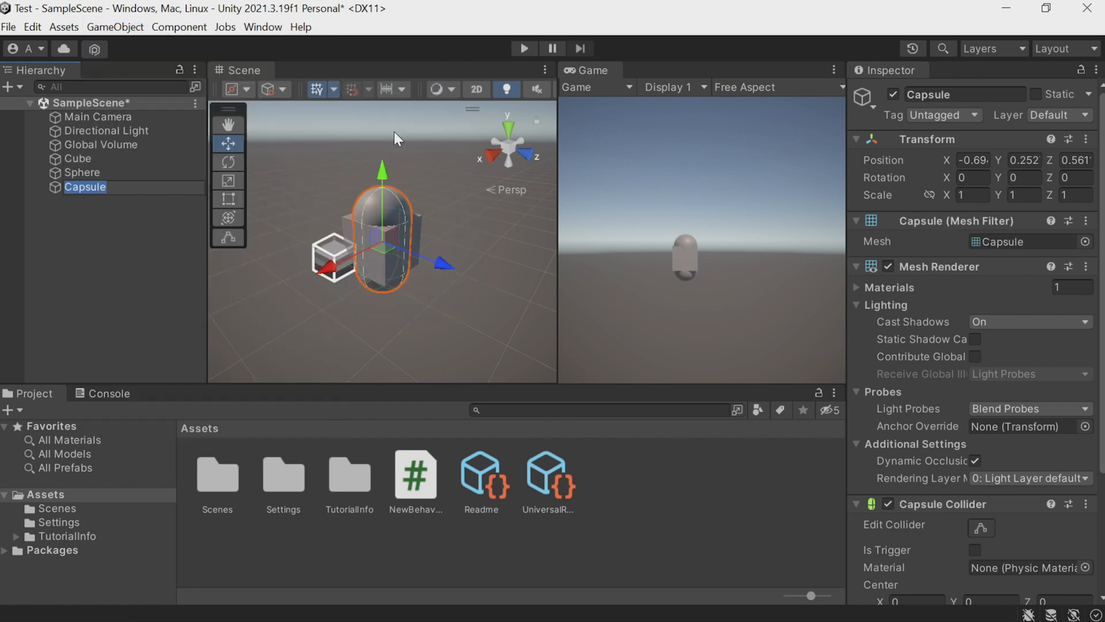
Move the capsule to about X -0.9, Z 2.06 and the sphere to about X 0.7, Z -1.23, on opposite sides of the cube.
drag(448, 266, 535, 303)
click(78, 172)
drag(418, 260, 178, 271)
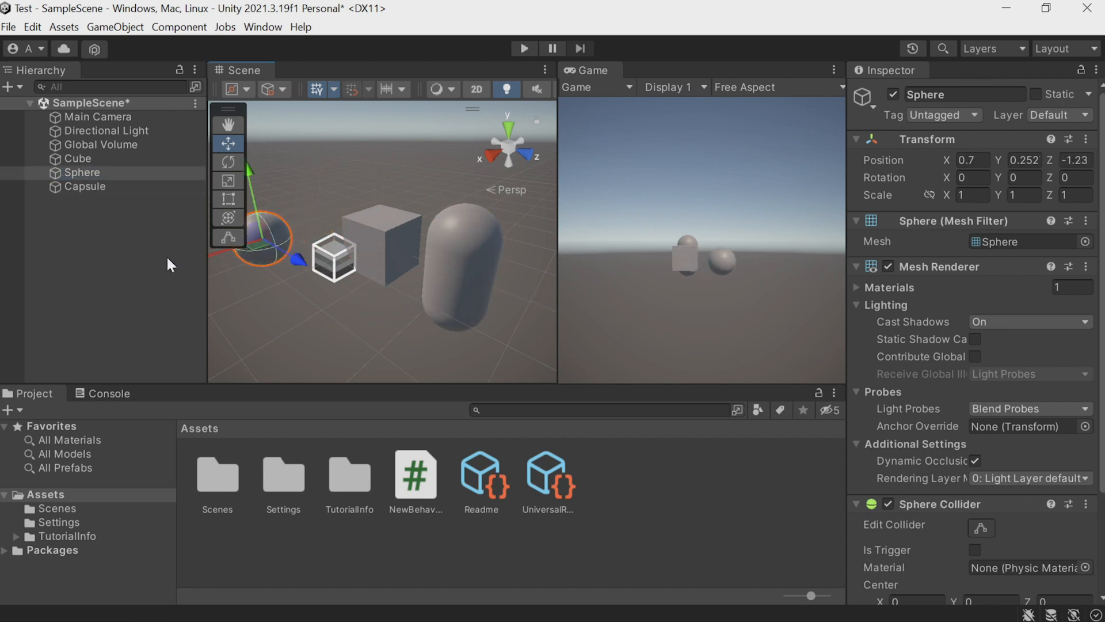
Duplicate the capsule and move the copy beside it, to about X -2.09, Z 3.35.
click(471, 268)
scroll(452, 270, down, 2)
key(ctrl+d)
drag(521, 287, 496, 306)
right_drag(496, 306, 528, 293)
drag(395, 312, 411, 295)
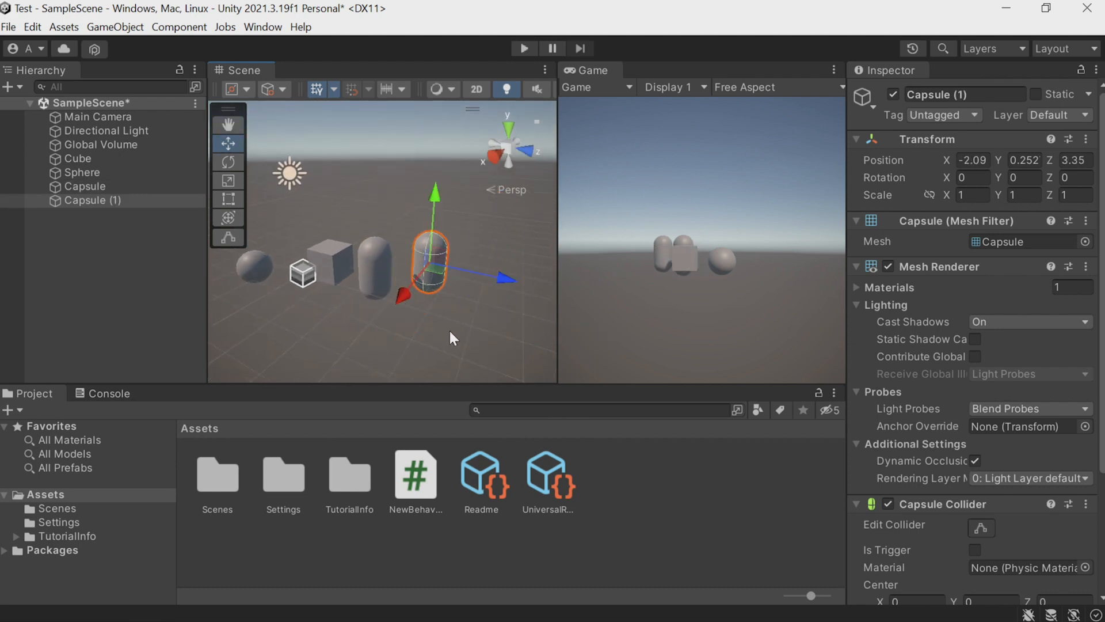
Select the cube, sphere and both capsules in turn to match their hierarchy entries with the scene objects.
click(78, 159)
click(78, 172)
click(81, 187)
click(81, 200)
click(368, 264)
click(429, 249)
Add a 3D Cylinder and move it along the Z axis to about -2.2.
click(118, 27)
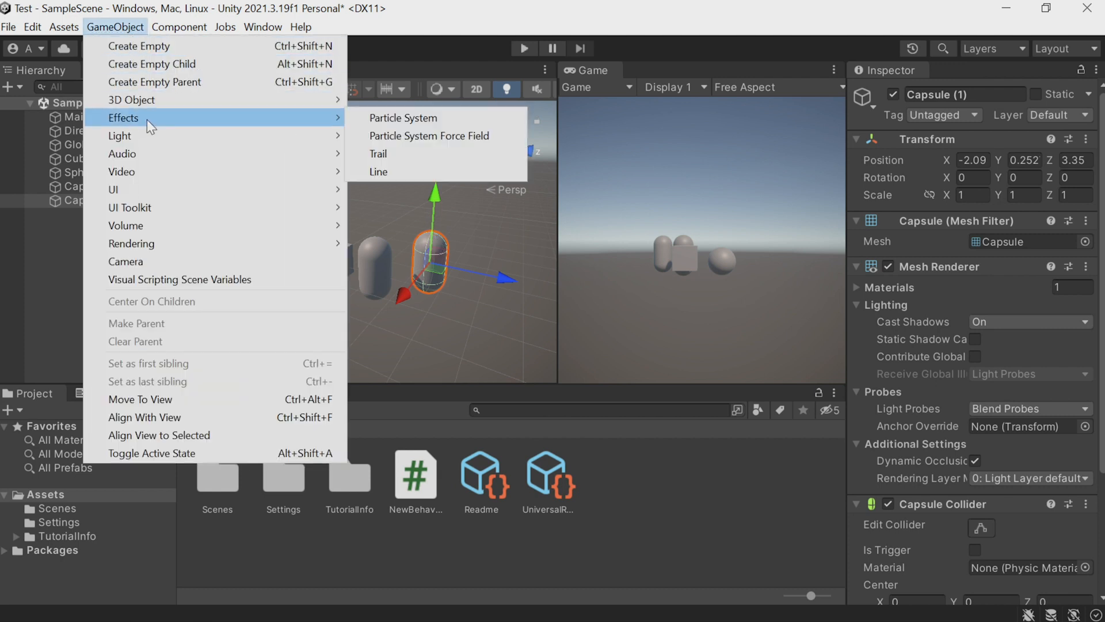
mouse_move(191, 99)
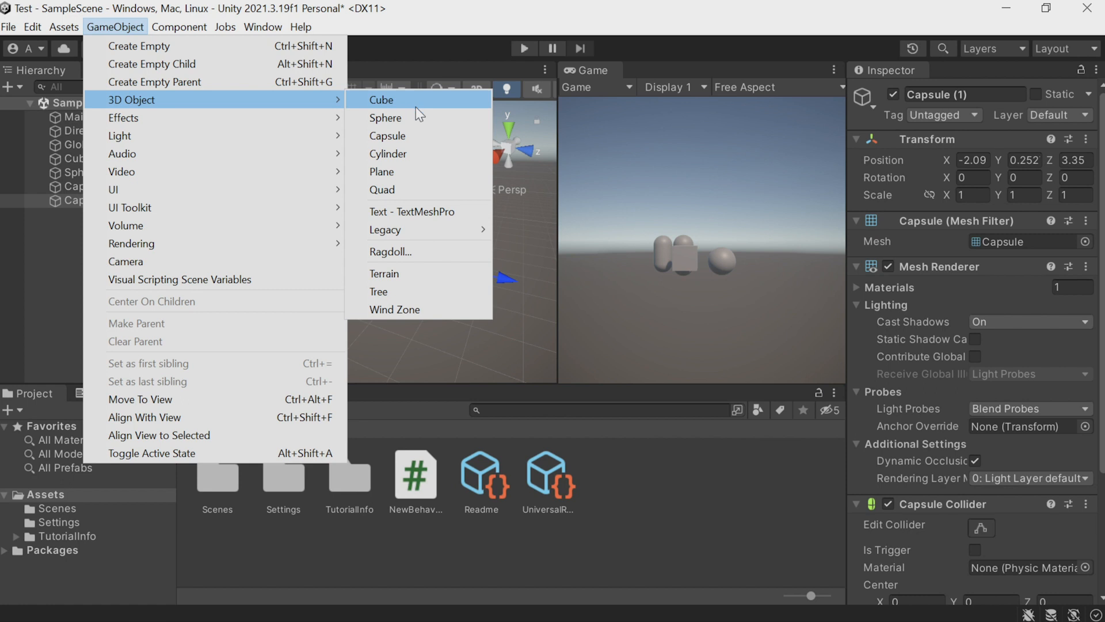
click(409, 153)
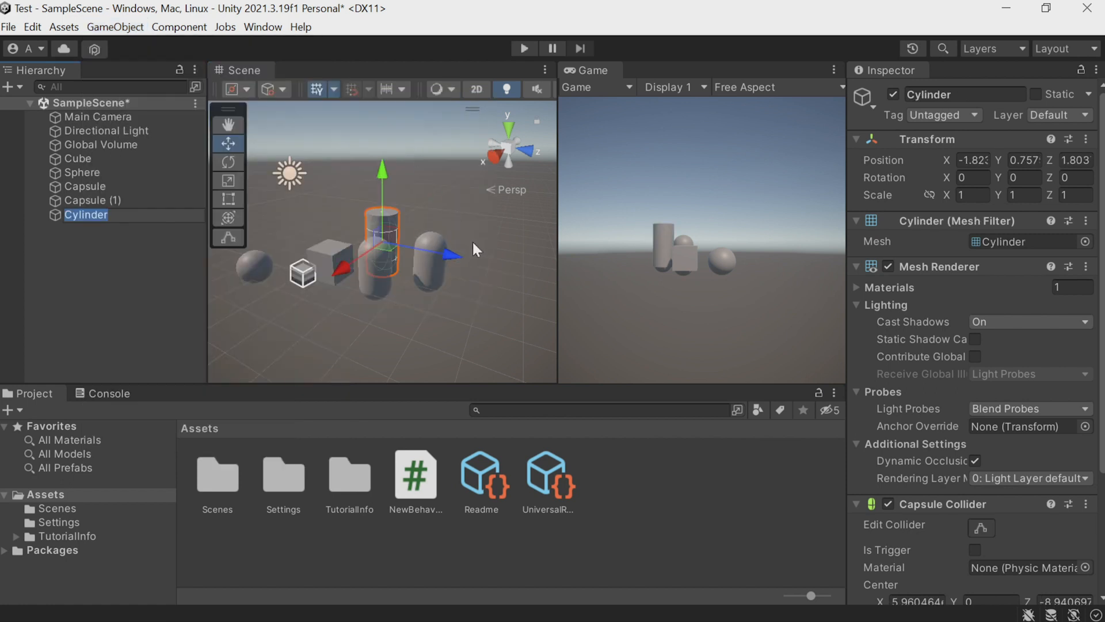
drag(447, 254, 347, 240)
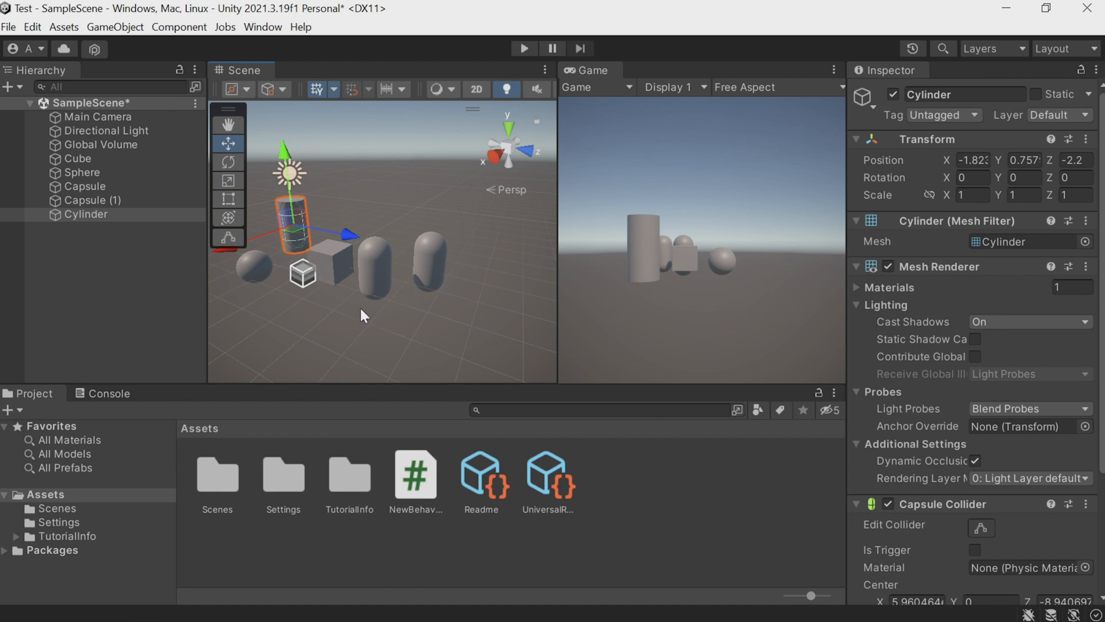
alt+drag(403, 310, 365, 315)
click(365, 316)
Select the cylinder and the second capsule, and compare the Rotate, Scale and Move tools on the capsule.
click(295, 208)
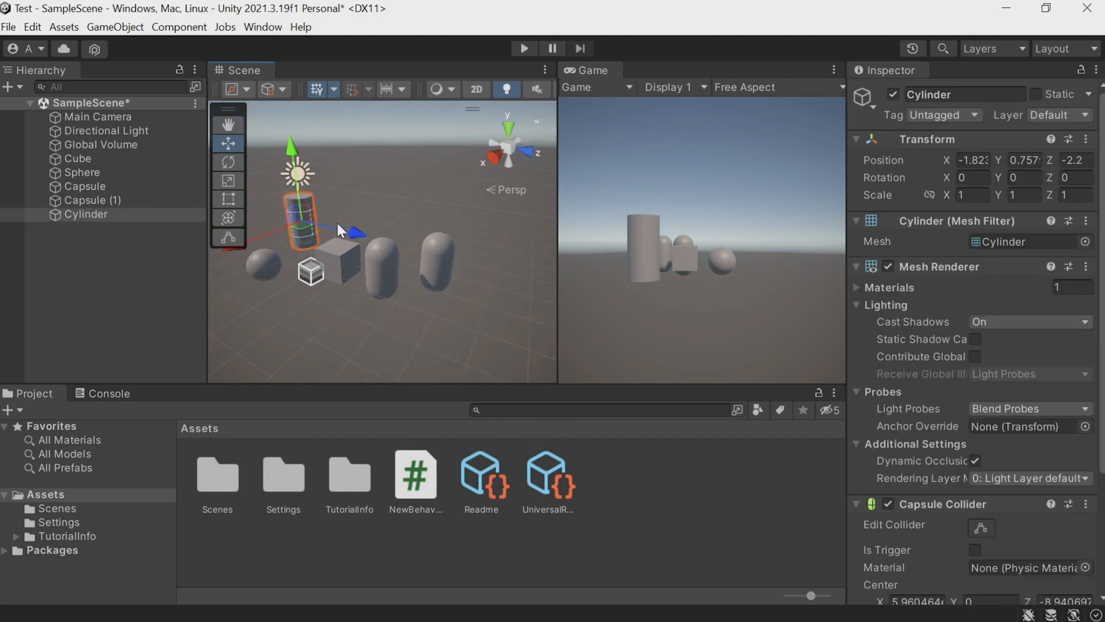
click(431, 253)
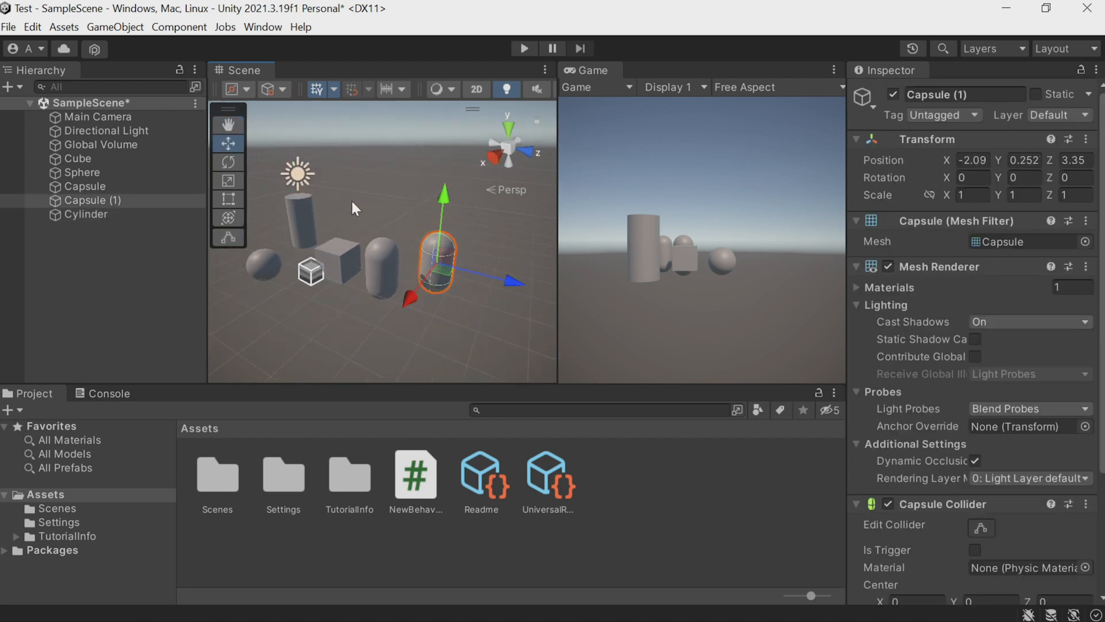
click(228, 161)
click(228, 181)
click(228, 144)
Frame the cube and the first capsule in the Scene view and orbit around each one.
mouse_move(375, 310)
alt+mouse_down()
mouse_move(334, 317)
mouse_move(382, 320)
mouse_move(301, 314)
mouse_move(433, 315)
mouse_move(334, 266)
mouse_move(450, 294)
mouse_move(557, 264)
mouse_move(474, 301)
mouse_move(360, 306)
alt+mouse_up()
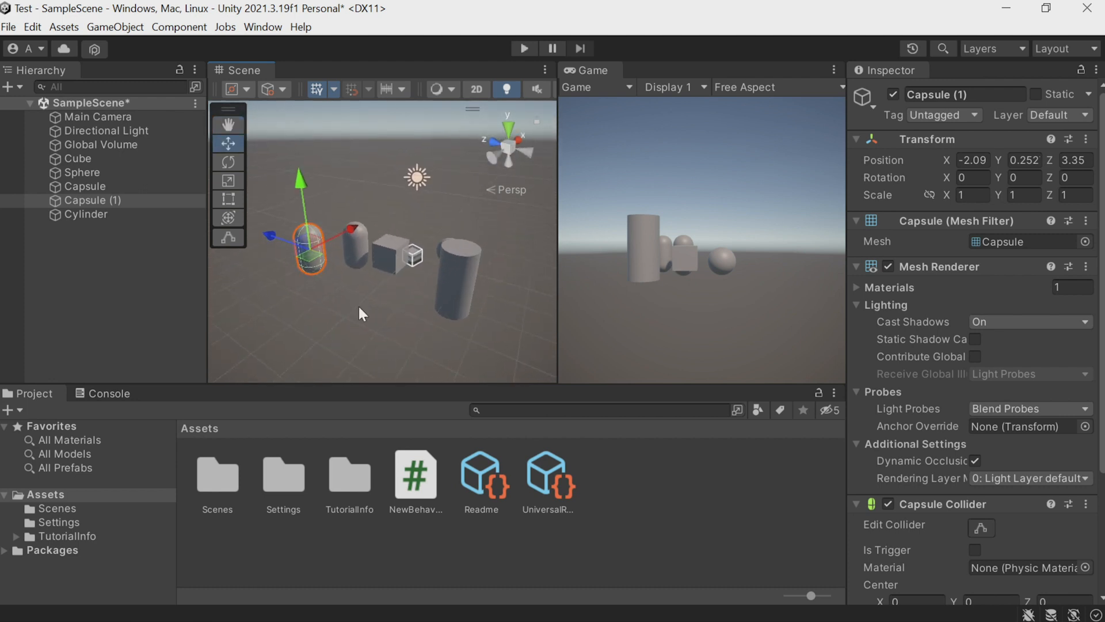
click(389, 245)
key(f)
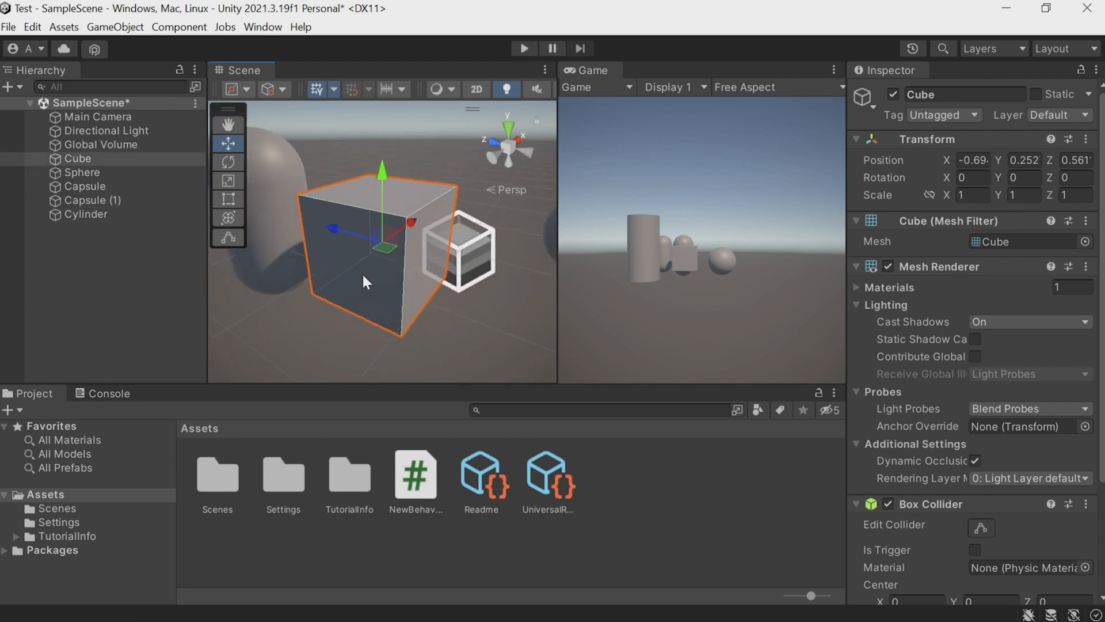
key(alt)
alt+drag(372, 283, 328, 231)
click(320, 214)
key(f)
alt+drag(348, 300, 361, 272)
scroll(361, 267, down, 6)
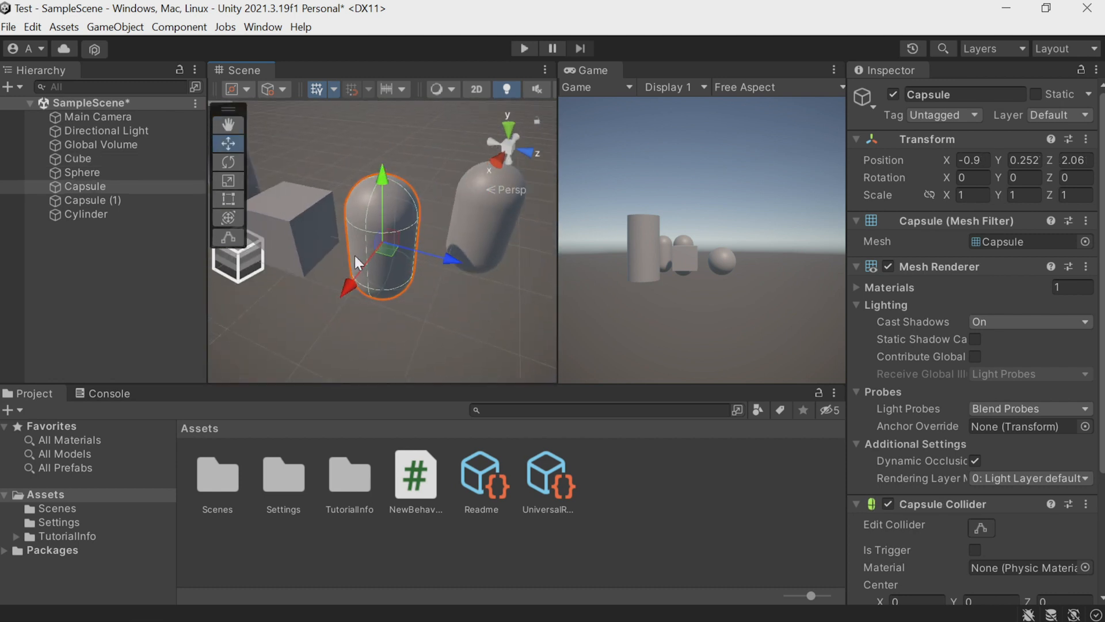
Move the cylinder far away along the X axis, to about X -42.4, and deselect it.
click(304, 198)
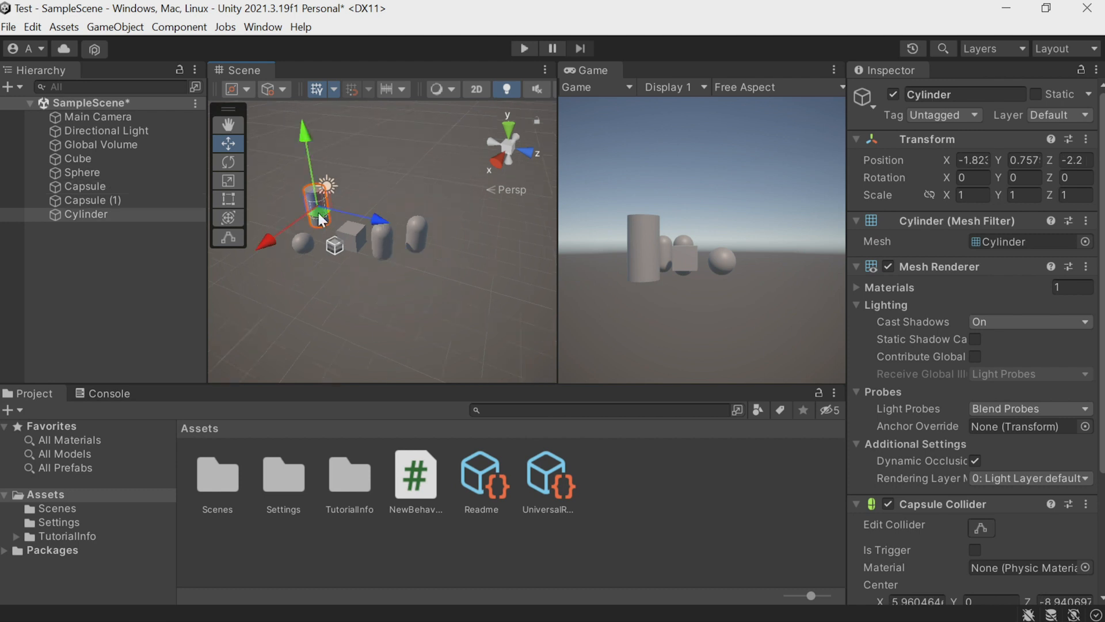
drag(275, 237, 440, 112)
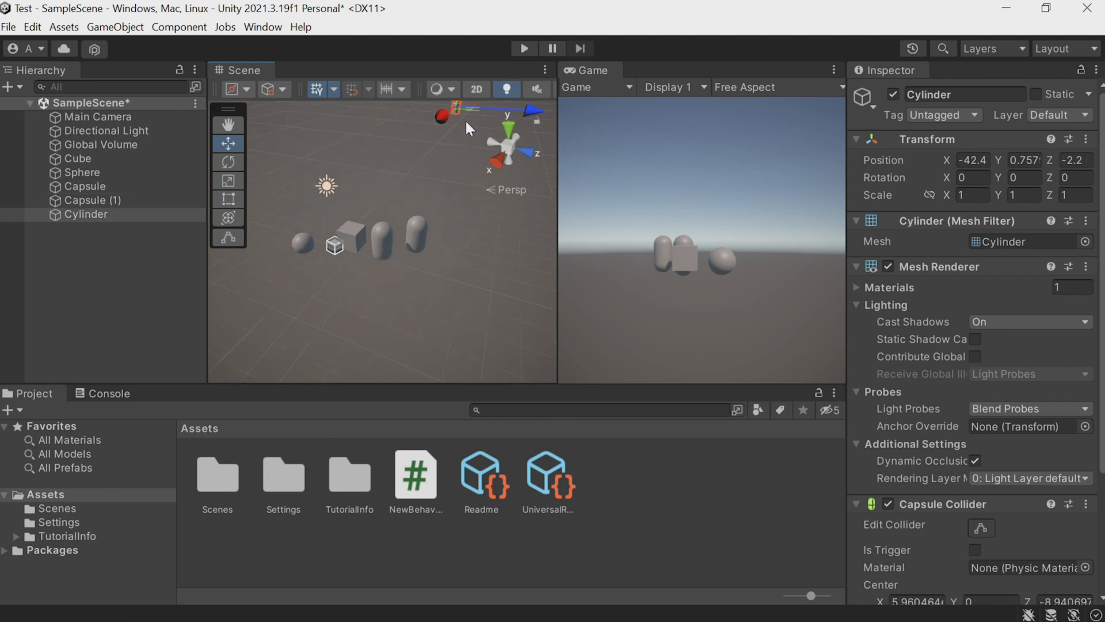
click(457, 165)
Find the distant cylinder in the Scene view, frame it and orbit around it.
mouse_move(452, 168)
alt+mouse_down()
mouse_move(449, 138)
mouse_move(445, 177)
alt+mouse_up()
right_drag(448, 149, 448, 147)
scroll(450, 147, up, 15)
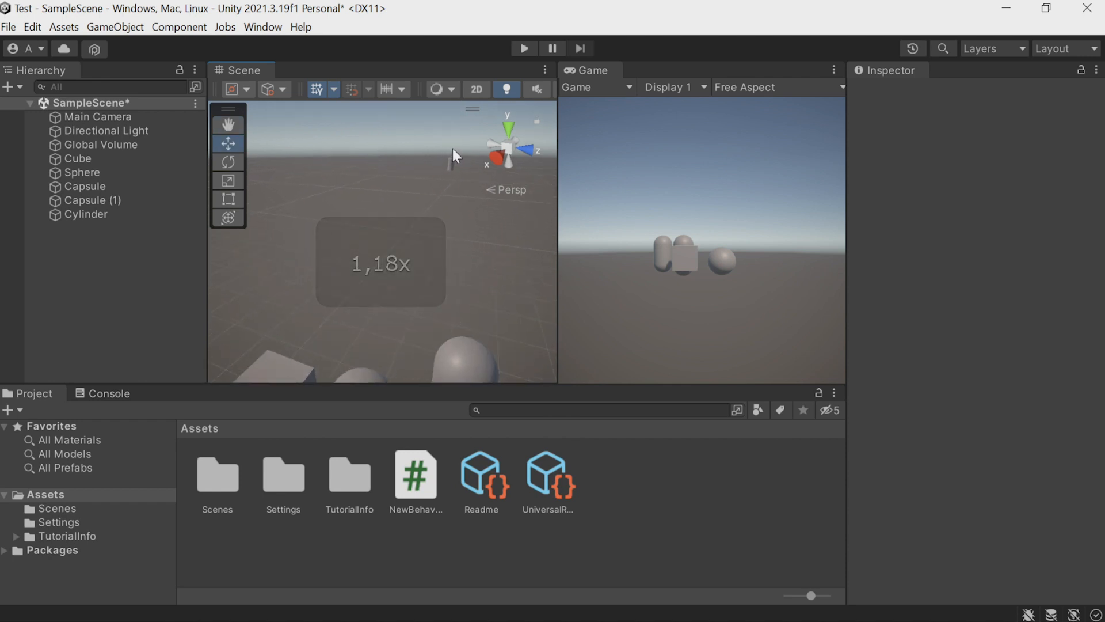
scroll(451, 143, down, 10)
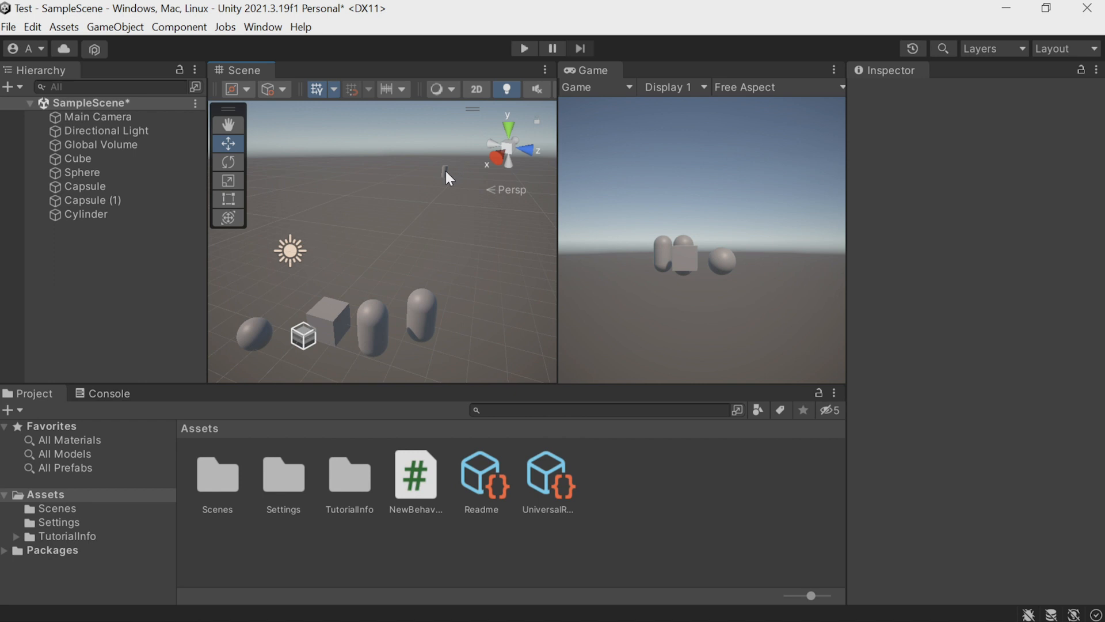
click(445, 171)
key(f)
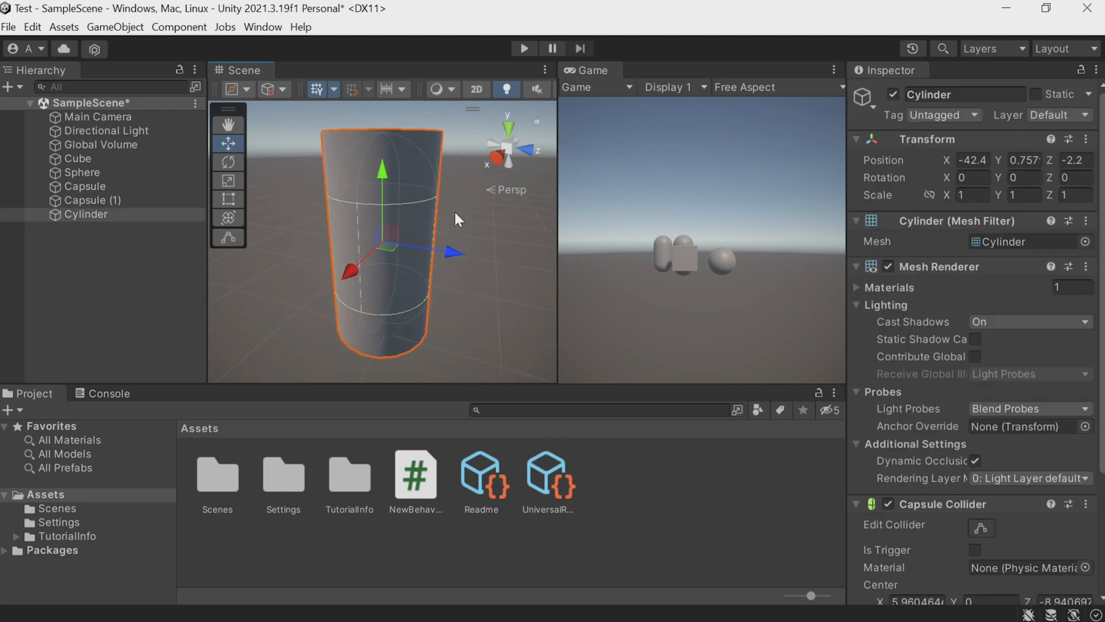
alt+right_drag(454, 213, 431, 218)
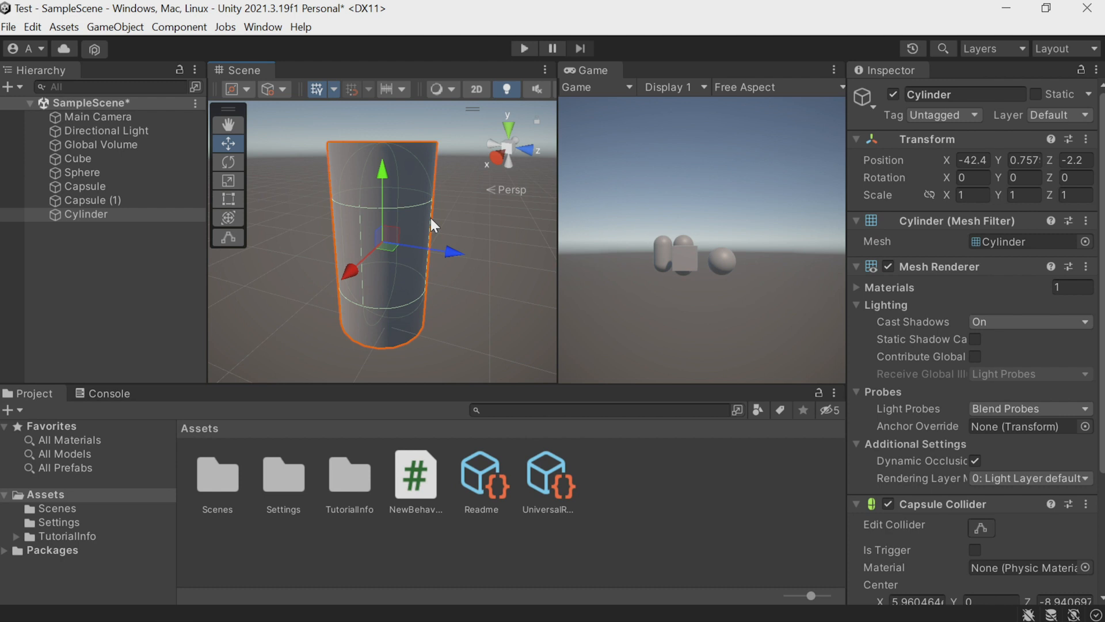
key(alt)
Select the first capsule, frame it and move it lower and closer to its copy.
click(94, 183)
key(f)
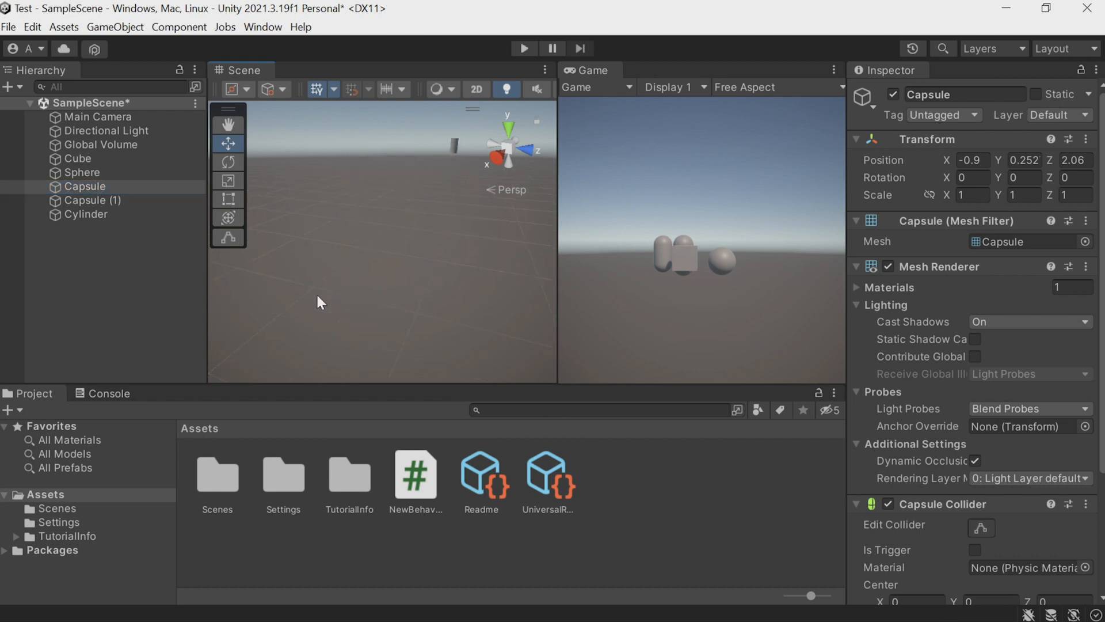
drag(377, 174, 427, 286)
scroll(442, 280, down, 4)
drag(349, 293, 499, 268)
Move the cube along all three axes to about X -1.82, Y -0.72, Z 3.59, near the capsules.
click(330, 228)
drag(459, 216, 452, 266)
right_drag(451, 264, 522, 263)
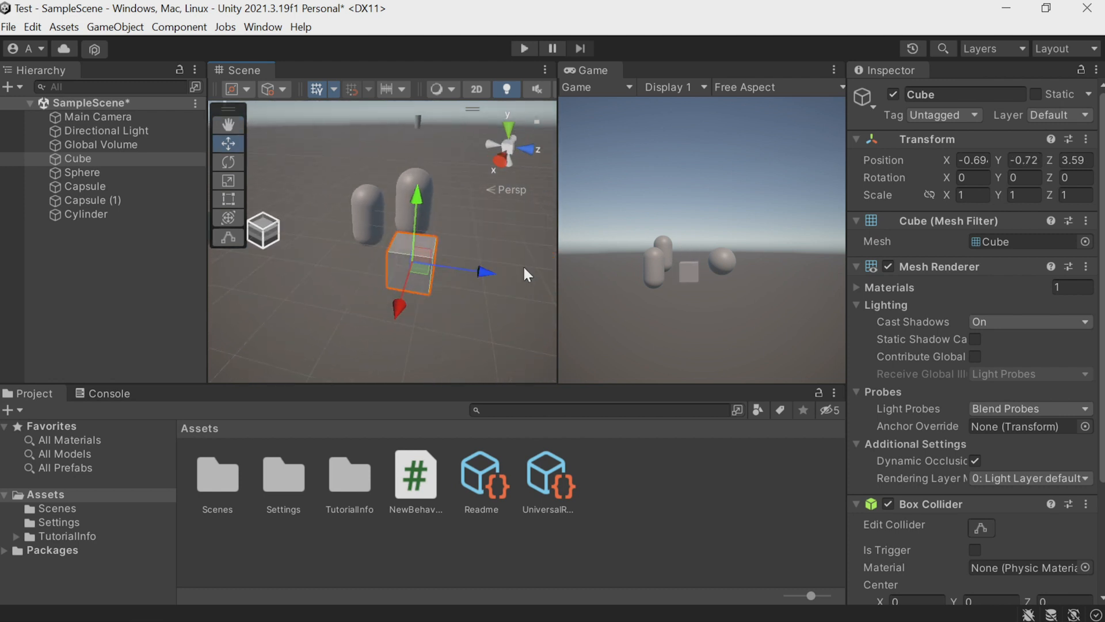
alt+middle_drag(494, 225, 384, 278)
alt+right_drag(384, 278, 363, 253)
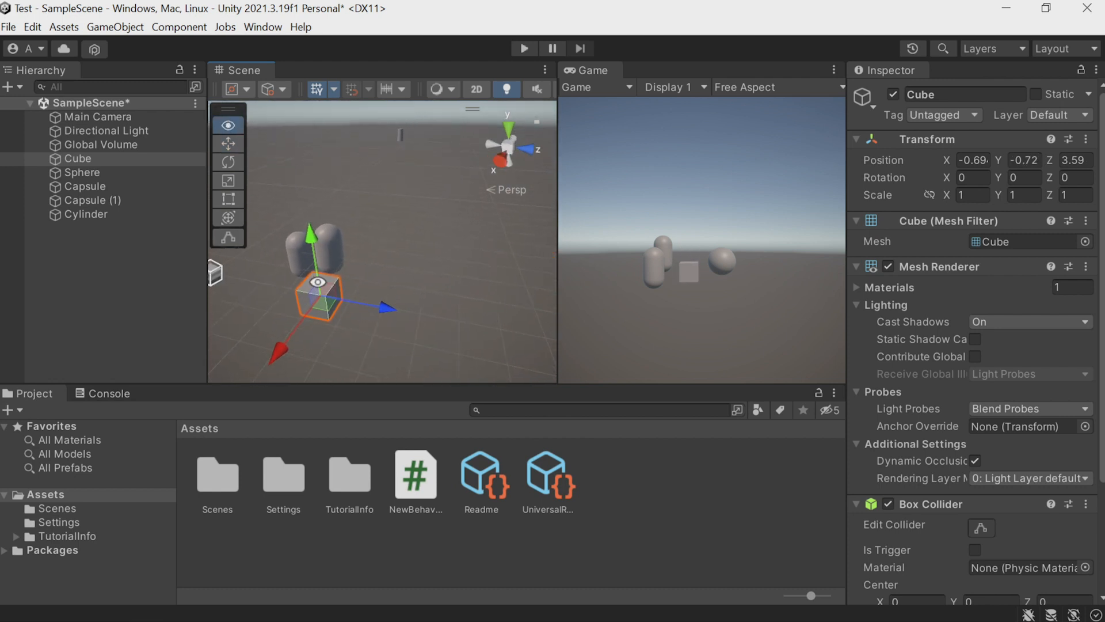
drag(281, 348, 298, 332)
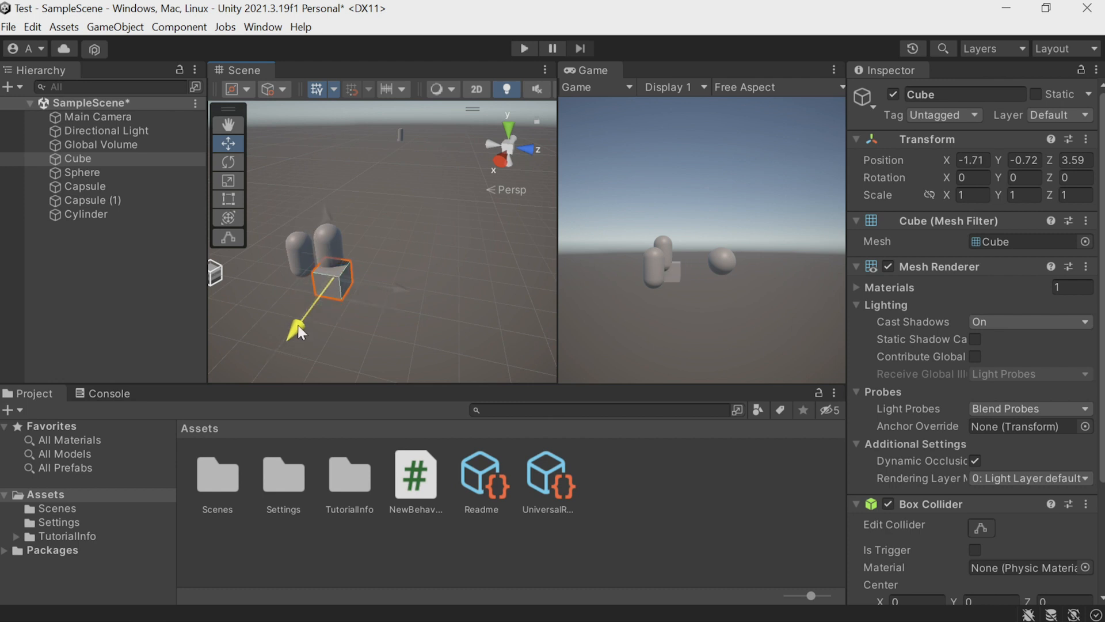
Move the first capsule below the cube, to about X -2.08, Y -2.28, Z 3.34, in line with the upper capsule.
click(298, 232)
drag(295, 185, 299, 259)
drag(358, 323, 406, 322)
alt+drag(423, 276, 173, 230)
drag(371, 254, 371, 232)
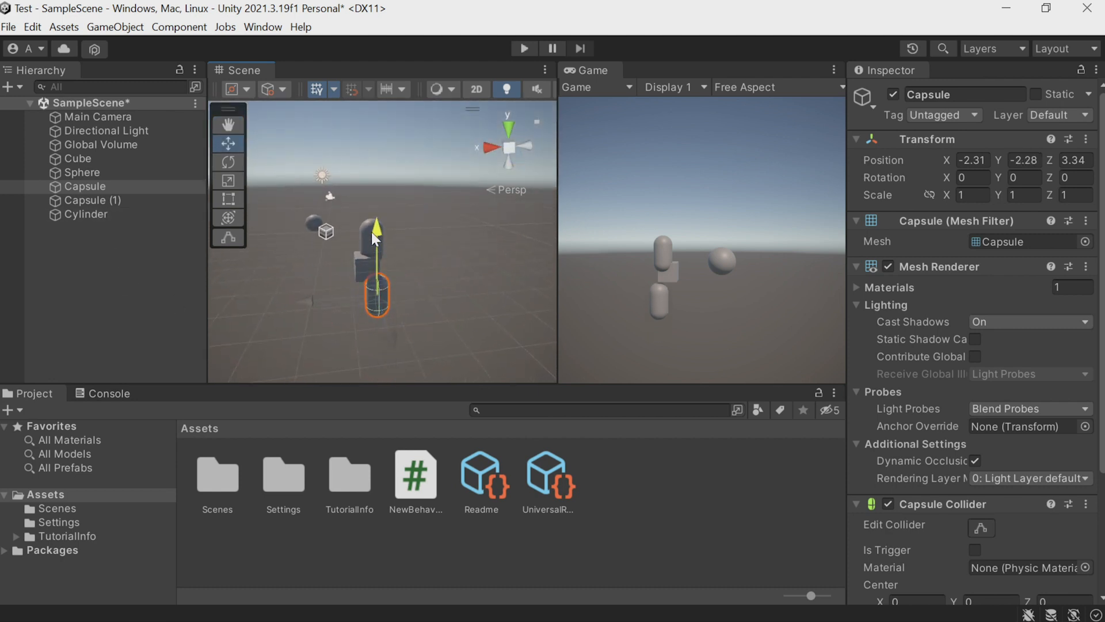
drag(309, 293, 303, 294)
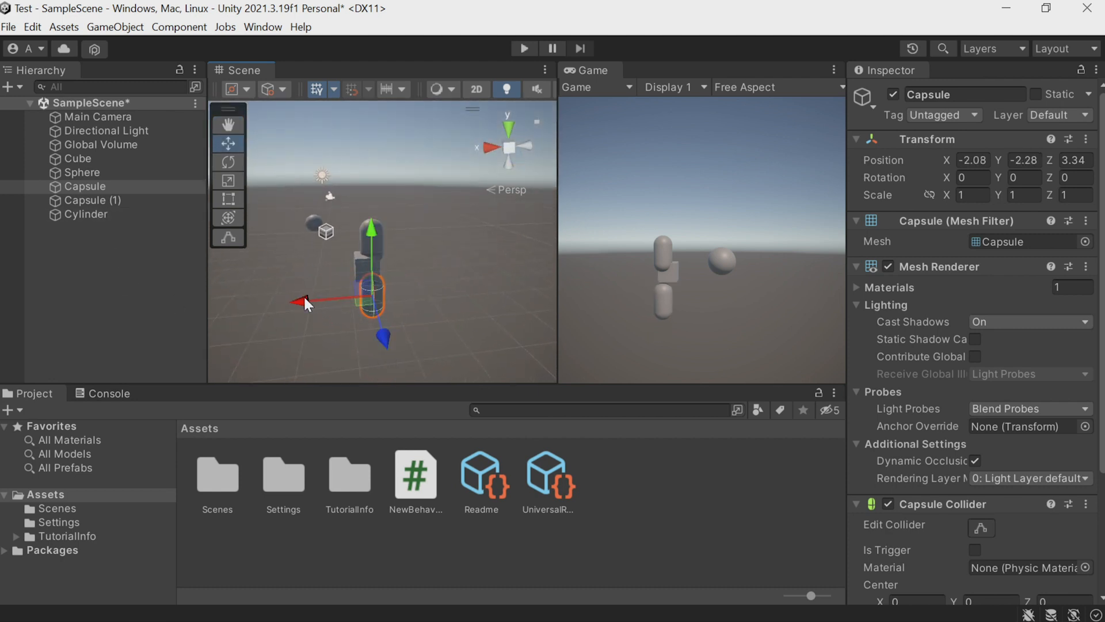
Select the sphere and move it along the X axis to about -2.74, towards the capsules.
alt+drag(411, 268, 193, 320)
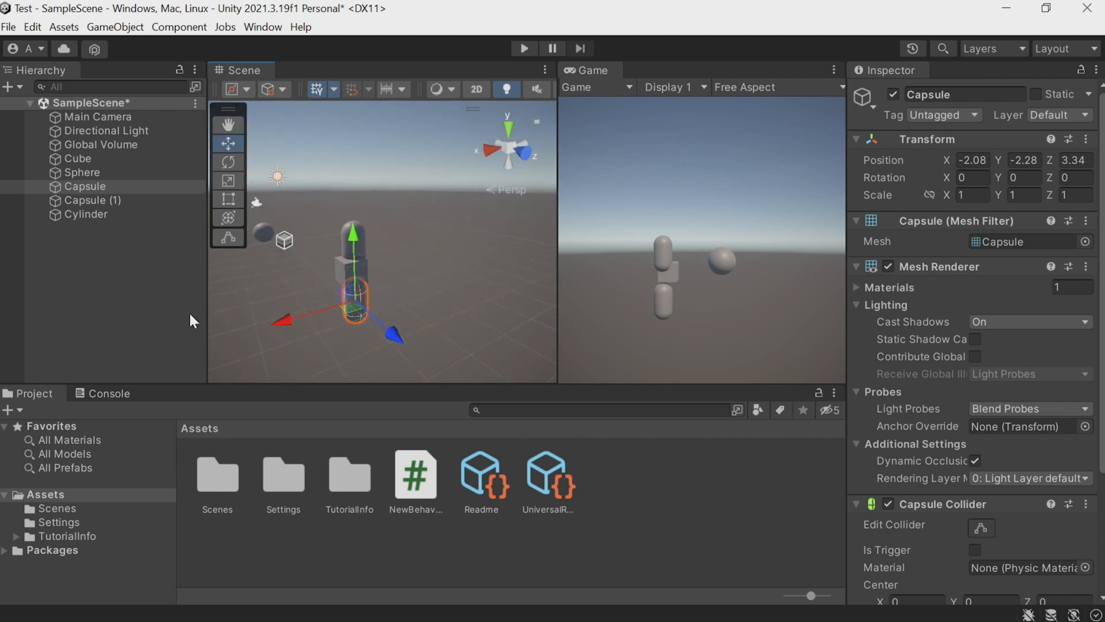
click(264, 227)
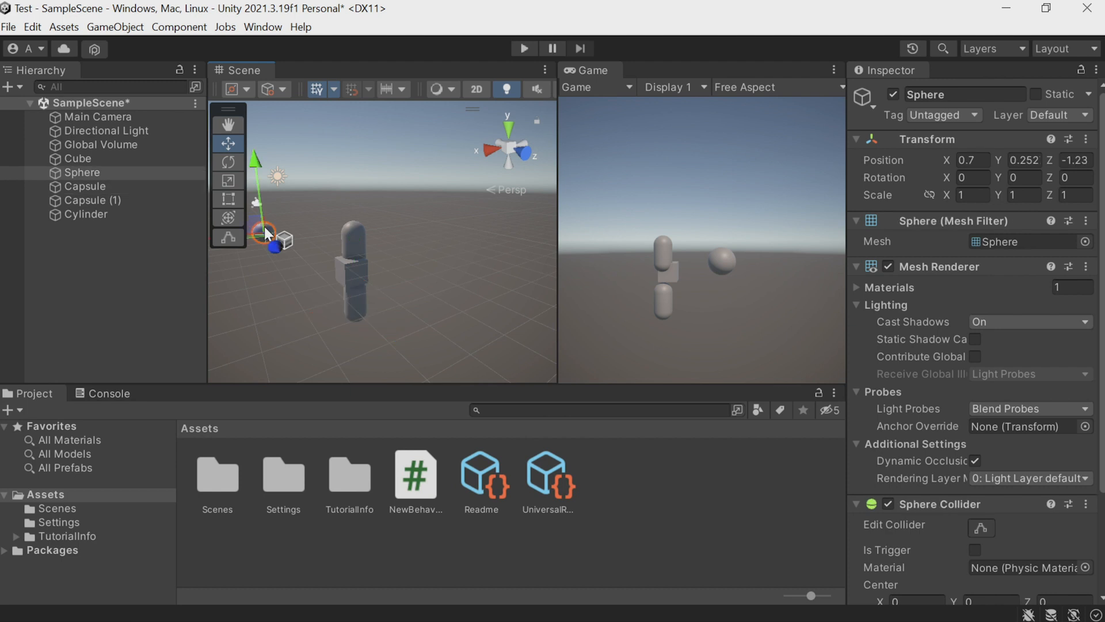
alt+drag(276, 279, 250, 281)
alt+drag(436, 282, 287, 271)
drag(308, 218, 375, 216)
alt+drag(392, 251, 397, 273)
mouse_move(357, 264)
alt+right_down()
mouse_move(339, 260)
mouse_move(354, 252)
alt+right_up()
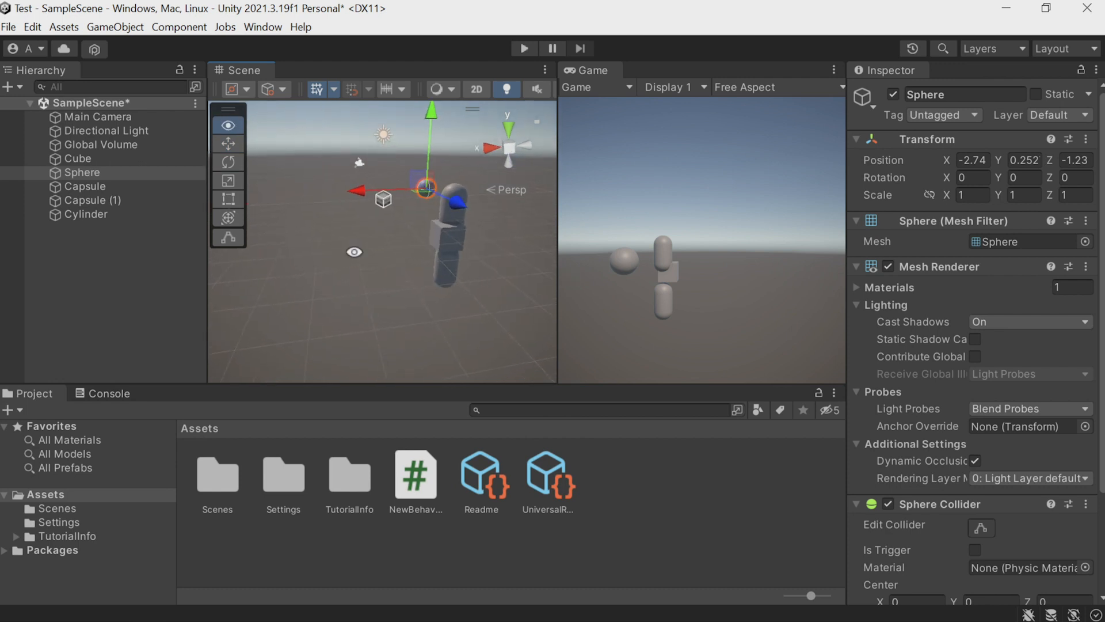
Place the sphere on top of the upper capsule as a head, at about X -2.15, Y 1.33, Z 3.22.
alt+drag(354, 252, 529, 239)
drag(330, 208, 422, 212)
drag(356, 137, 354, 114)
drag(434, 181, 433, 179)
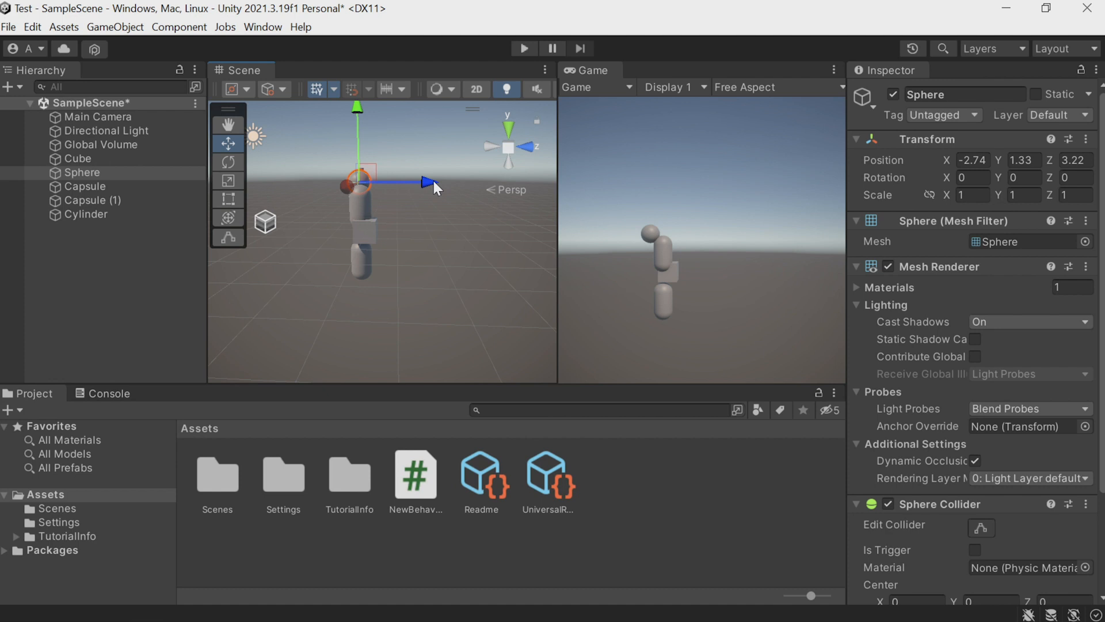
alt+drag(424, 258, 250, 239)
drag(416, 195, 399, 197)
alt+drag(392, 318, 759, 357)
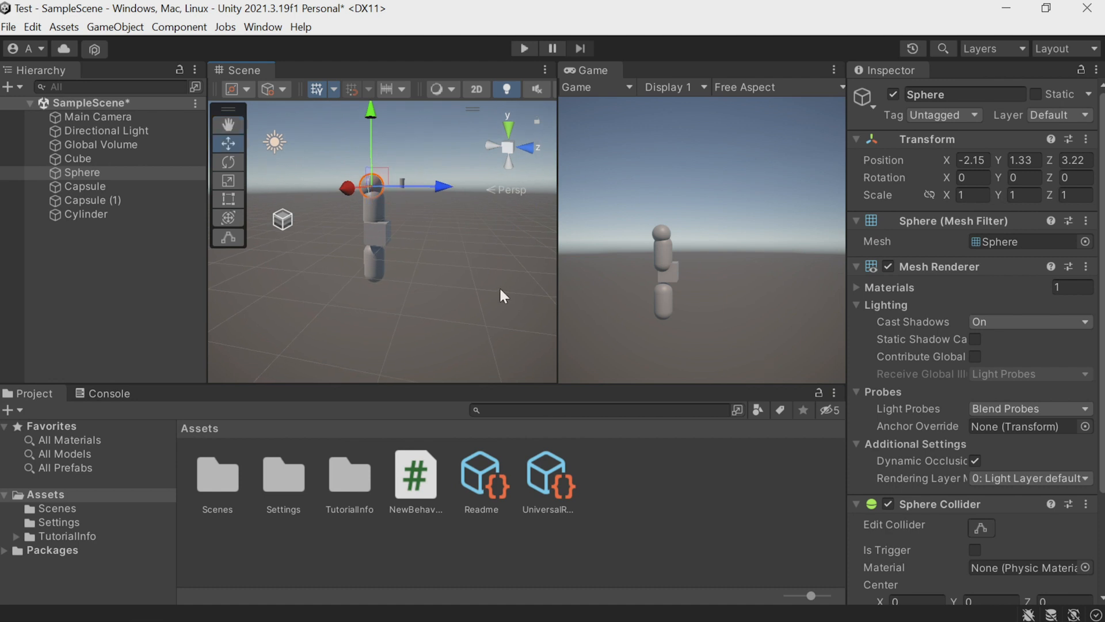
Widen the Scene view at the Game view's expense, and maximize and restore the Scene view.
drag(556, 222, 615, 234)
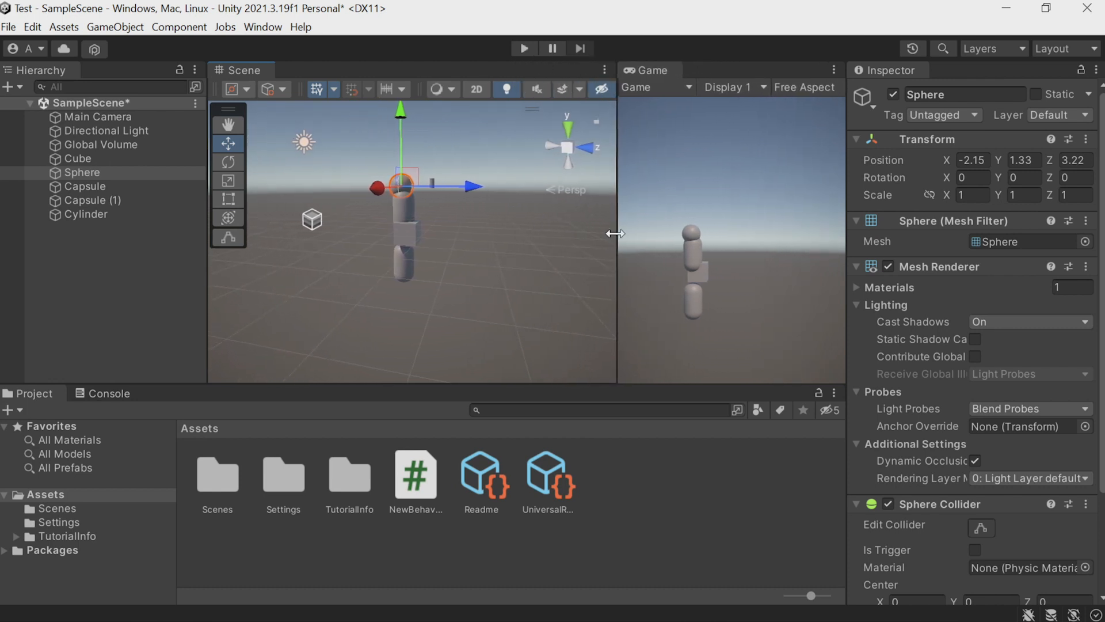
double_click(242, 72)
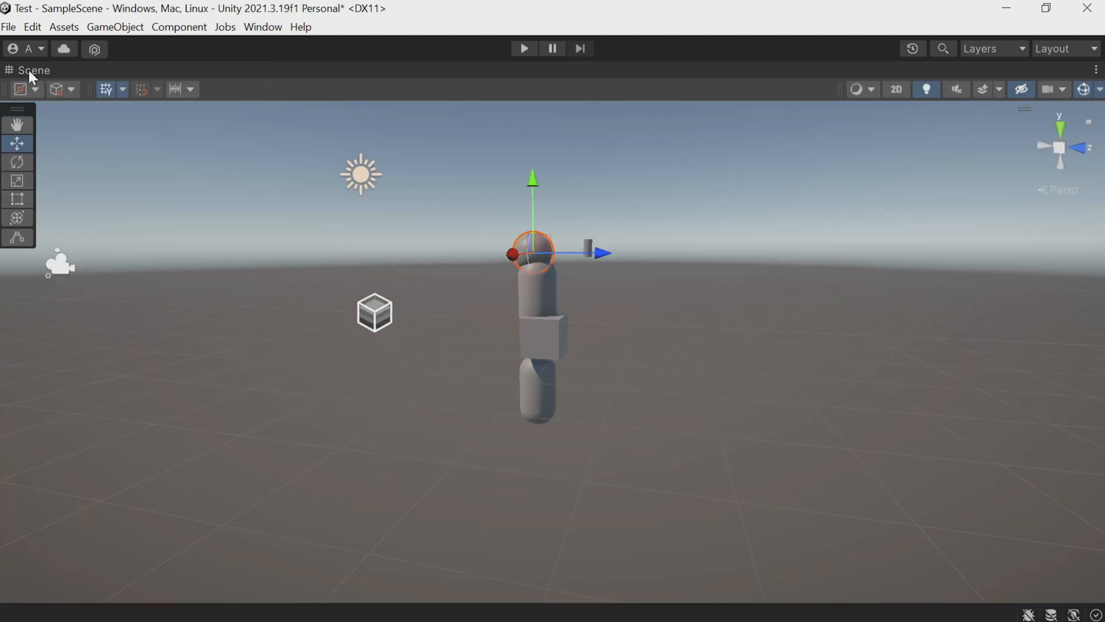
double_click(30, 73)
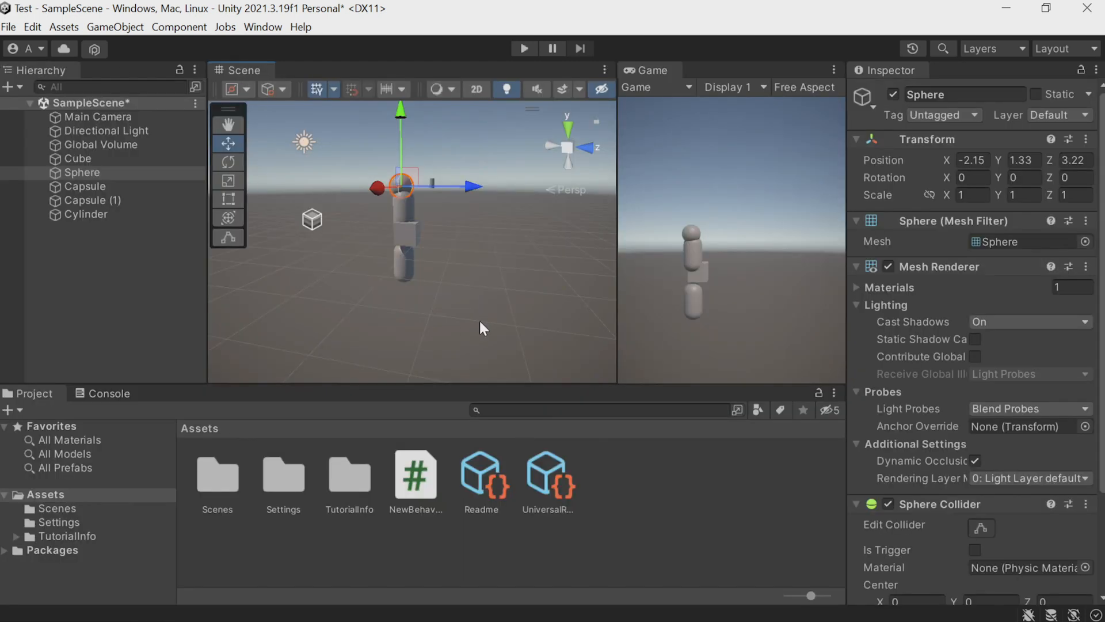
key(shift+space)
key(shift+space)
Look around the stacked figure in the Scene view and fly the view down and up.
right_drag(500, 222, 478, 183)
alt+drag(473, 186, 503, 184)
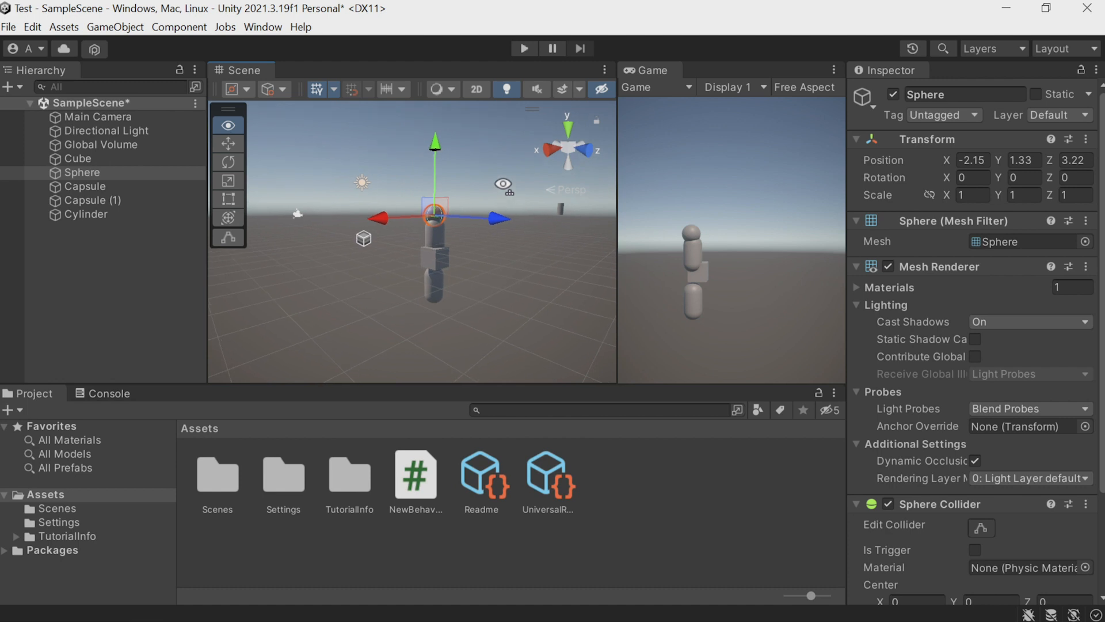
key(q)
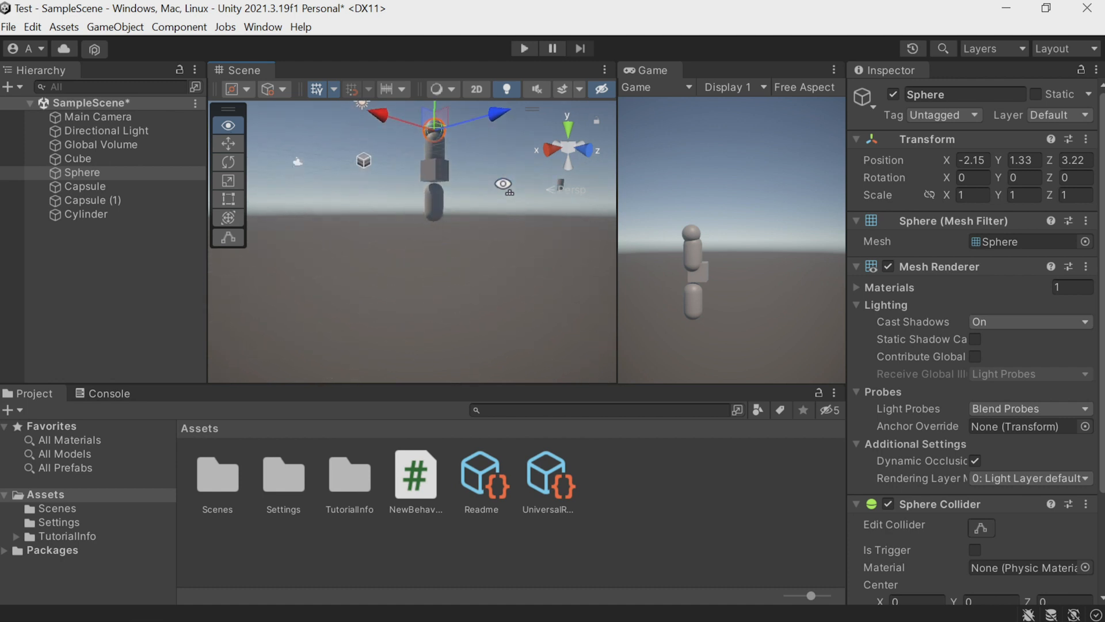
key(e)
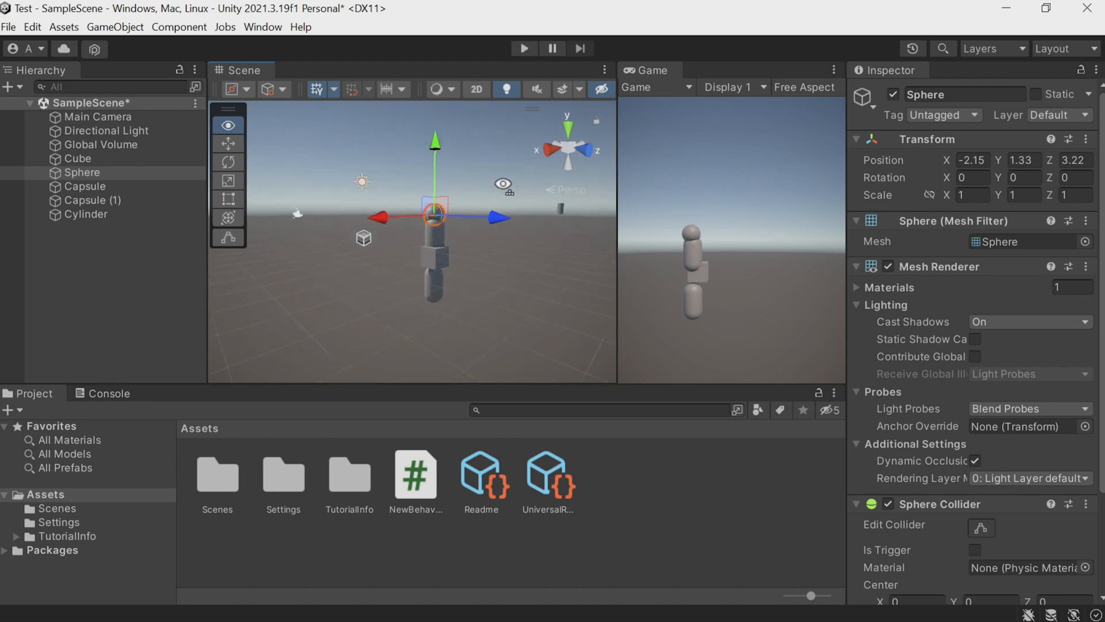
key(e)
key(q)
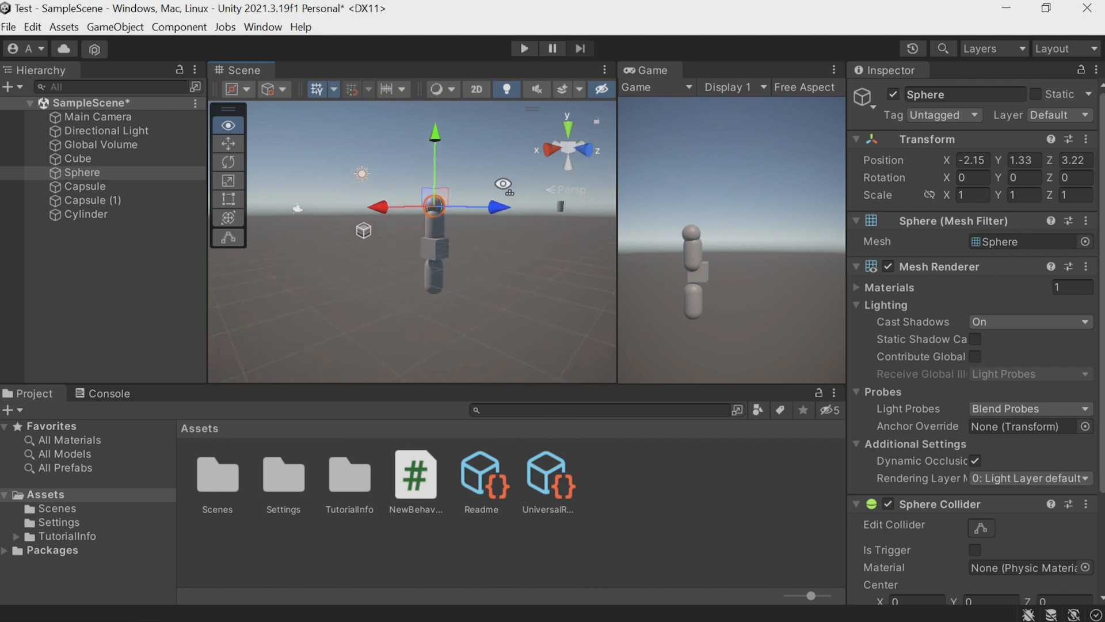
Select both capsules and the sphere in turn to compare their properties in the Inspector.
click(97, 197)
click(97, 184)
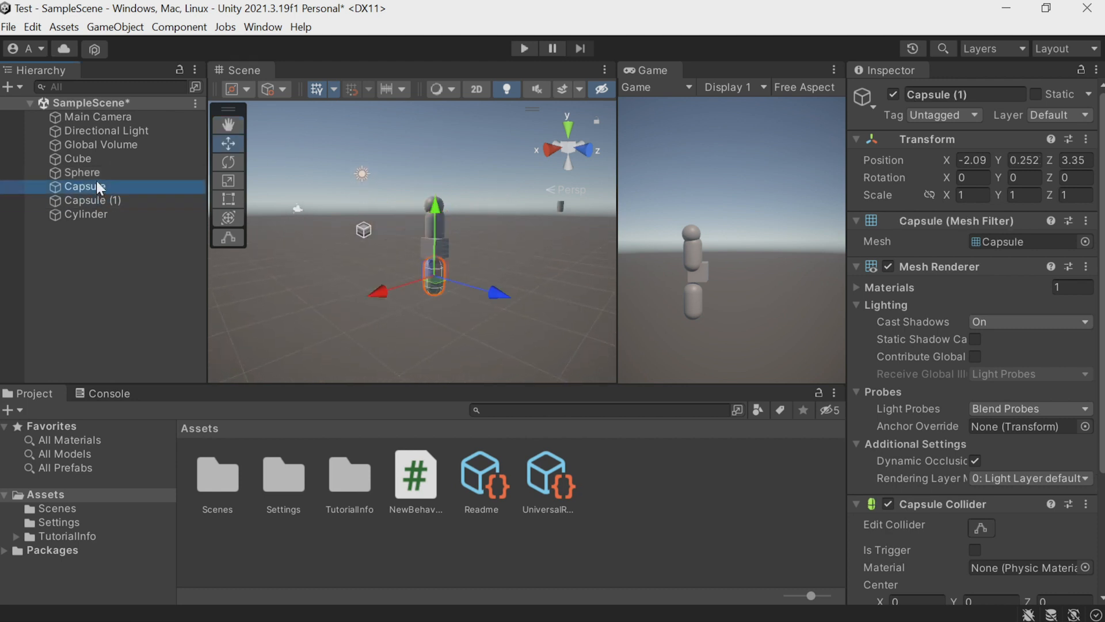
click(95, 171)
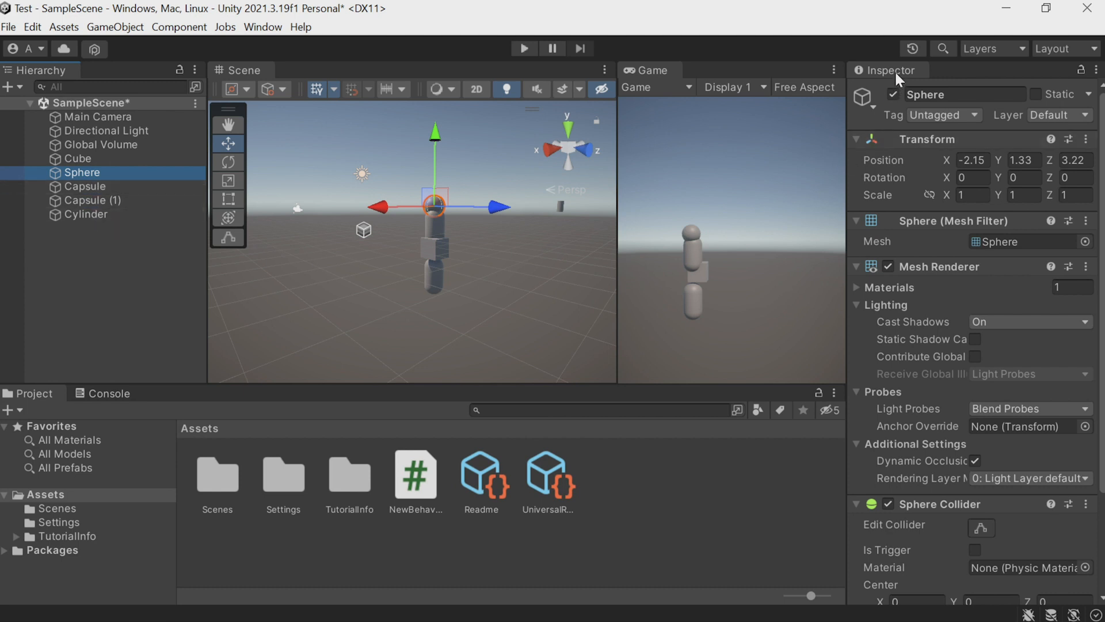
Expand the directional light's General and Emission settings and raise its intensity to about 2.83.
click(117, 130)
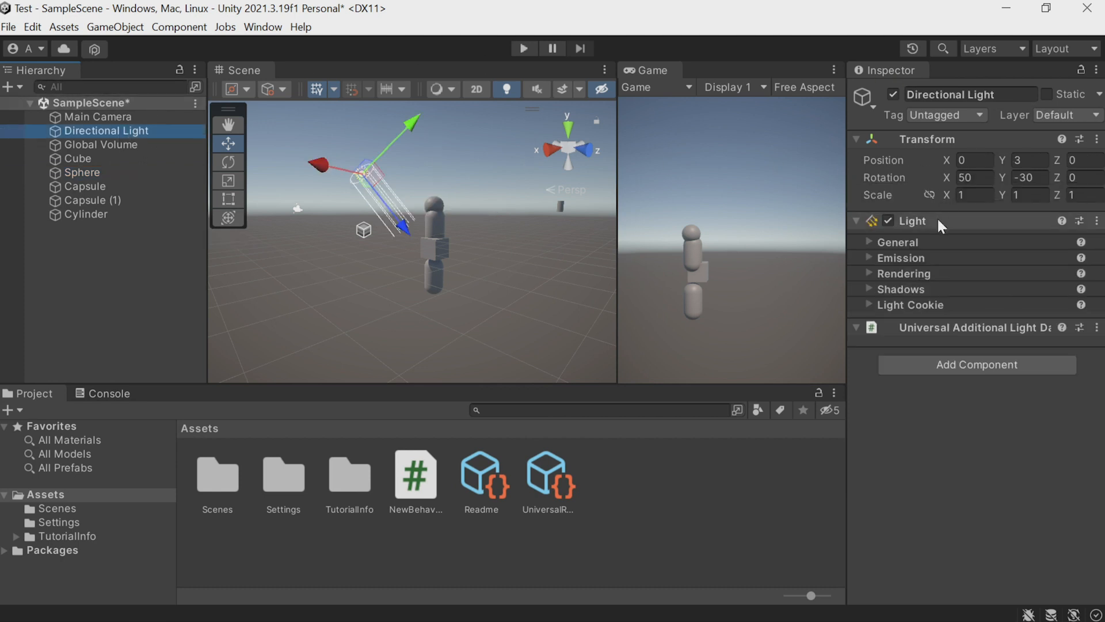
click(925, 244)
click(923, 298)
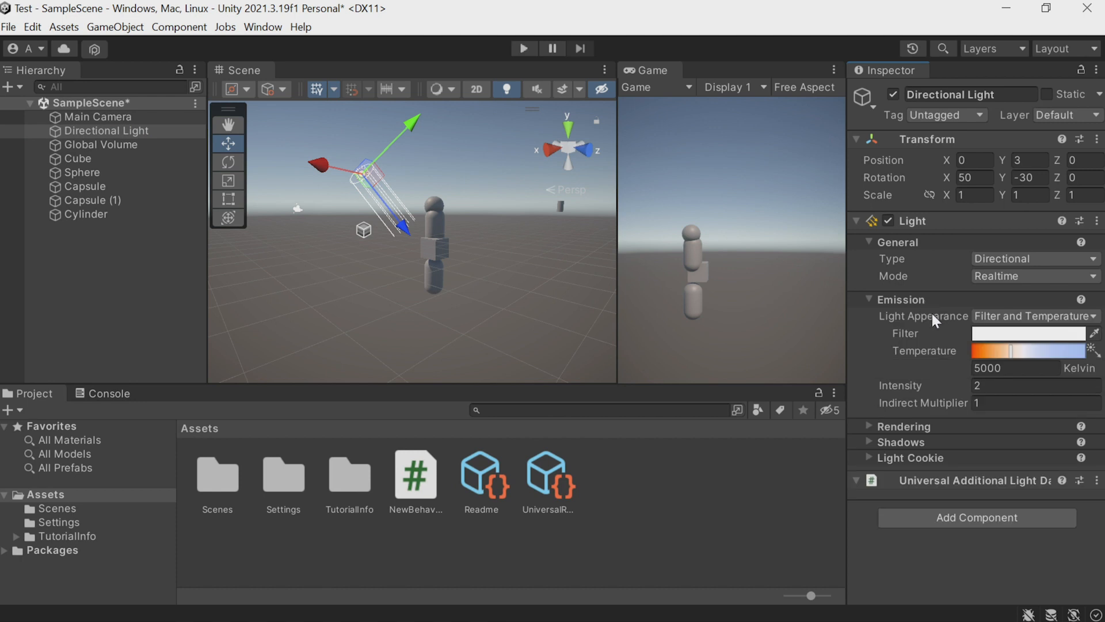
drag(923, 387, 969, 390)
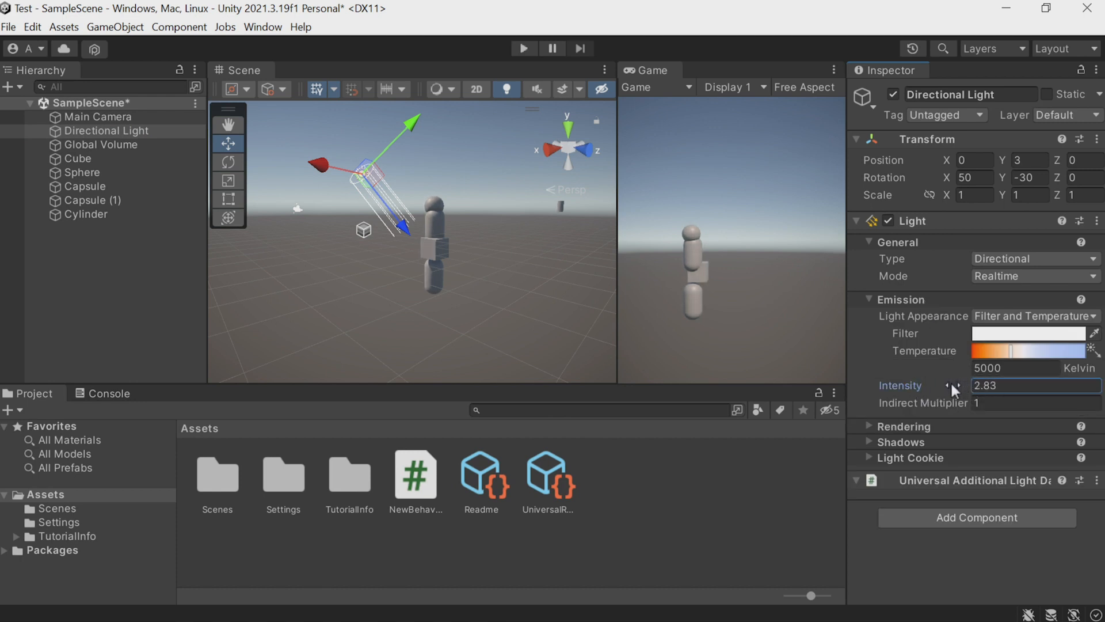
Select the main camera and set its field of view to 62.
click(98, 116)
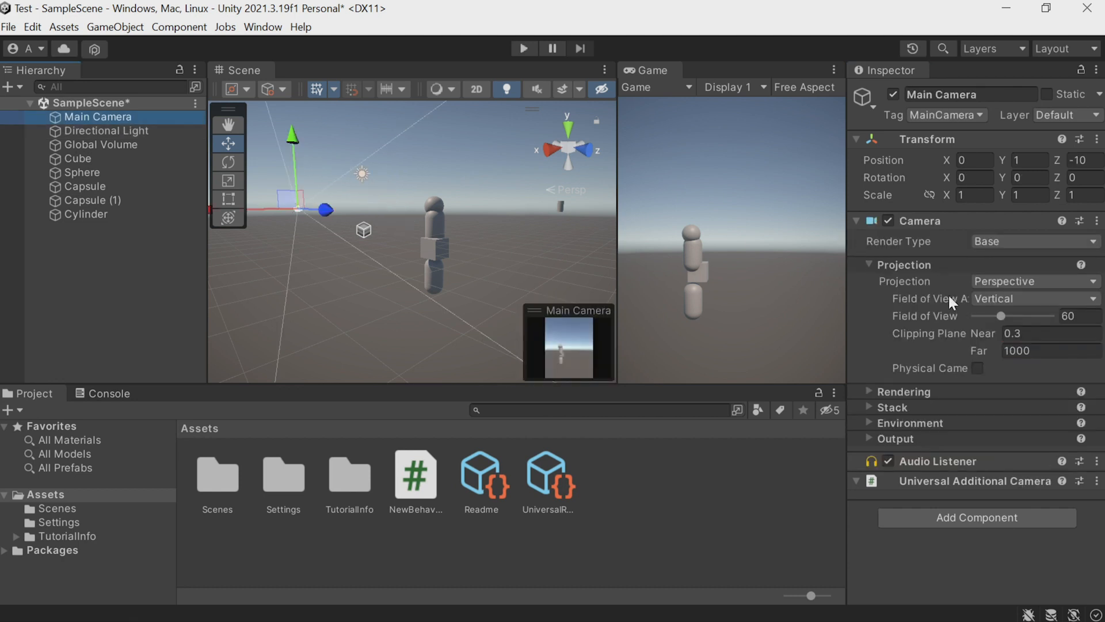
drag(1001, 316, 1002, 316)
Raise the main camera to about Y 4.29 and rotate it to about 6.5 degrees around X.
alt+drag(446, 248, 415, 242)
drag(315, 147, 336, 97)
click(232, 161)
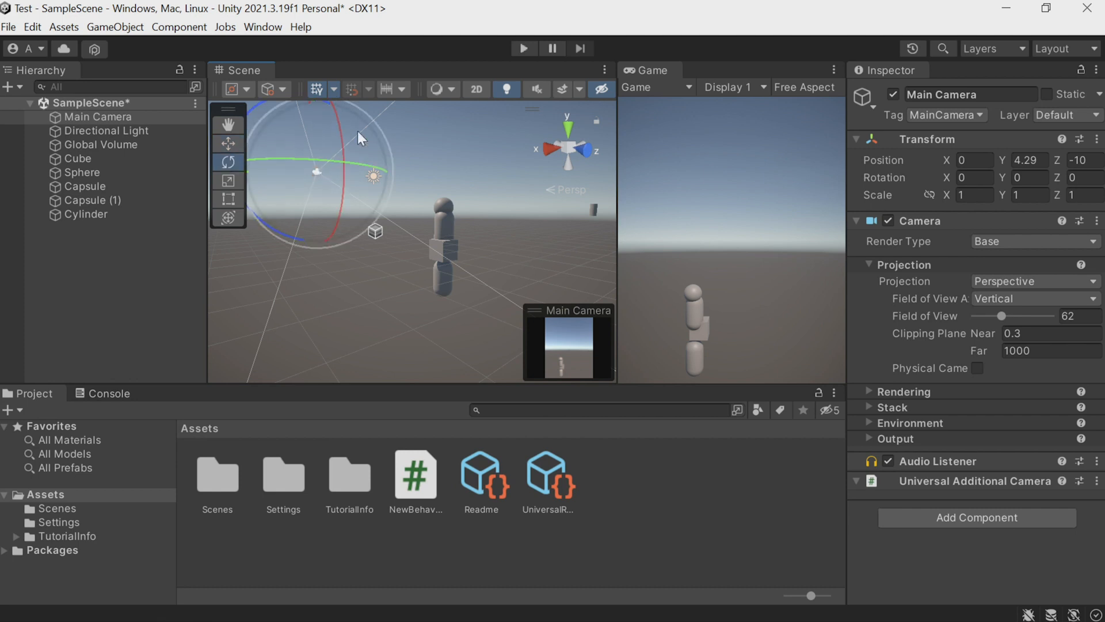
mouse_move(340, 131)
mouse_down()
mouse_move(344, 164)
mouse_move(344, 144)
mouse_up()
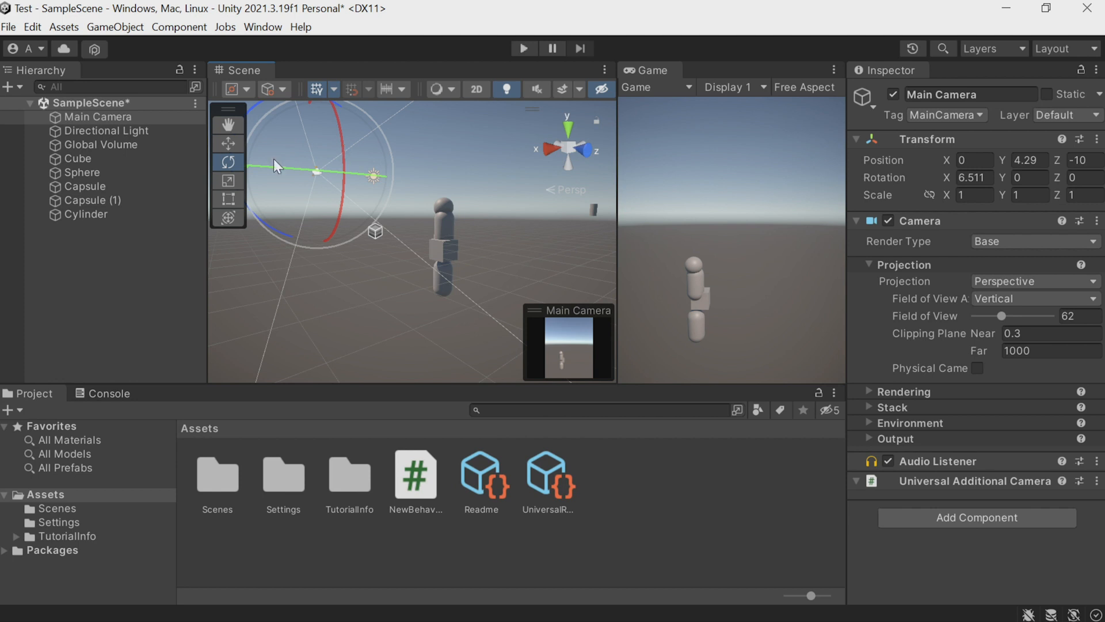
Select the cube and examine its components, from the Mesh Renderer to the Box Collider.
click(76, 162)
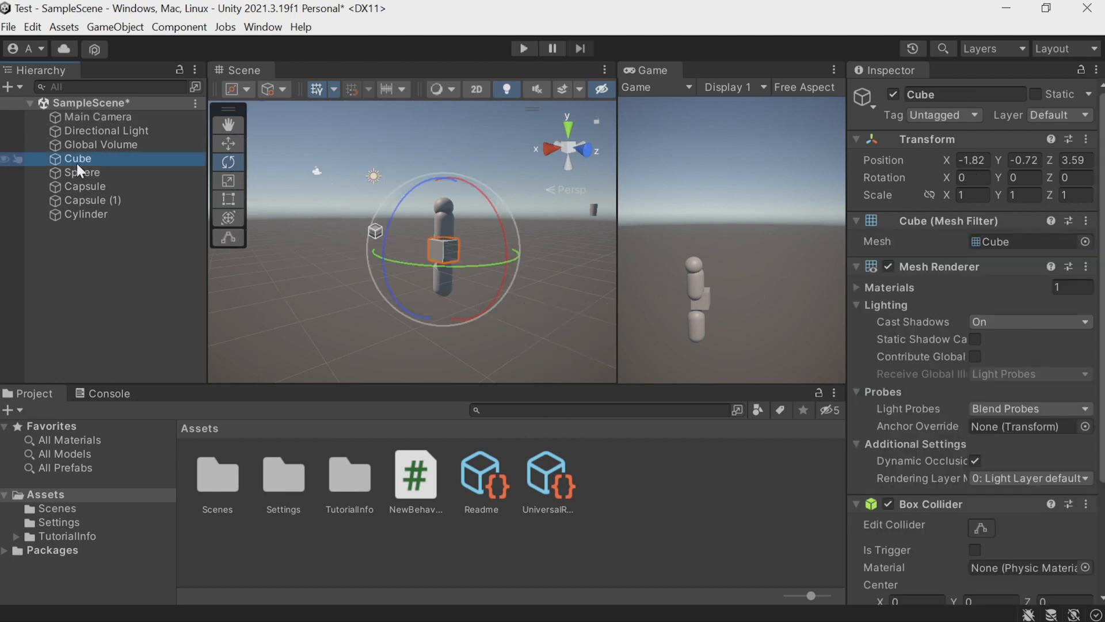
scroll(919, 360, down, 3)
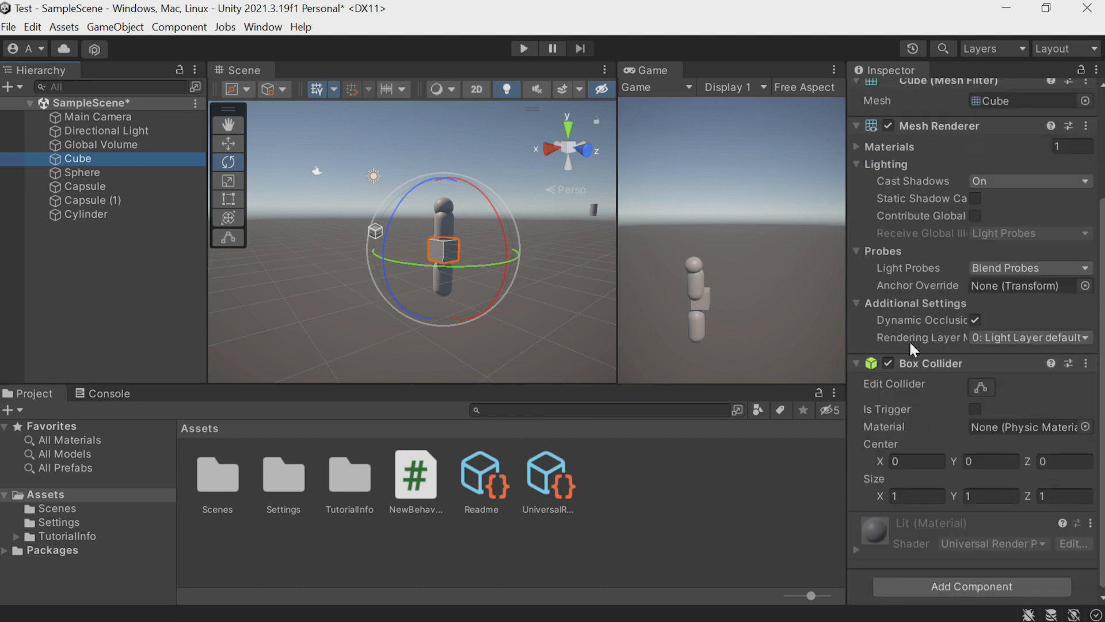
mouse_move(901, 261)
Enlarge the Project window, import the Files folder from File Explorer into Assets and open it.
drag(439, 385, 439, 362)
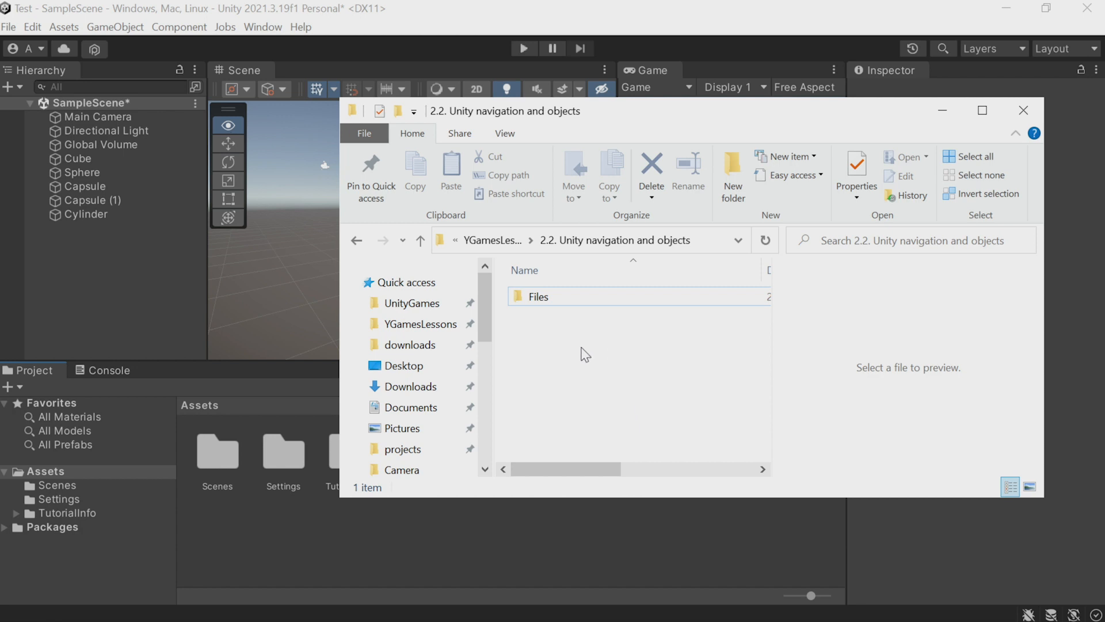
click(543, 298)
drag(544, 298, 295, 536)
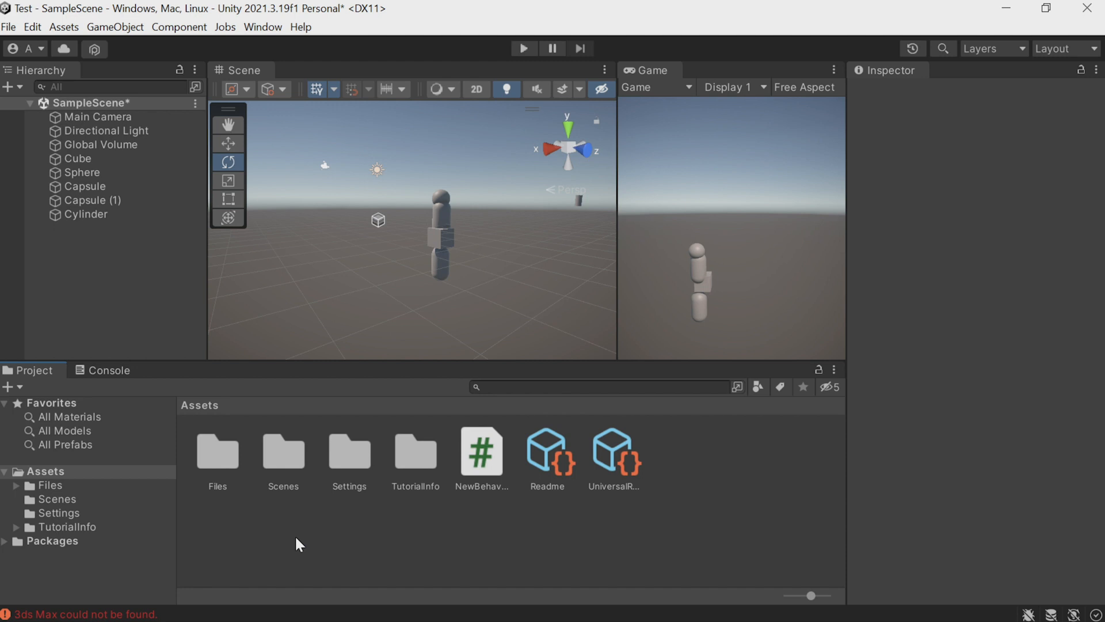
double_click(218, 455)
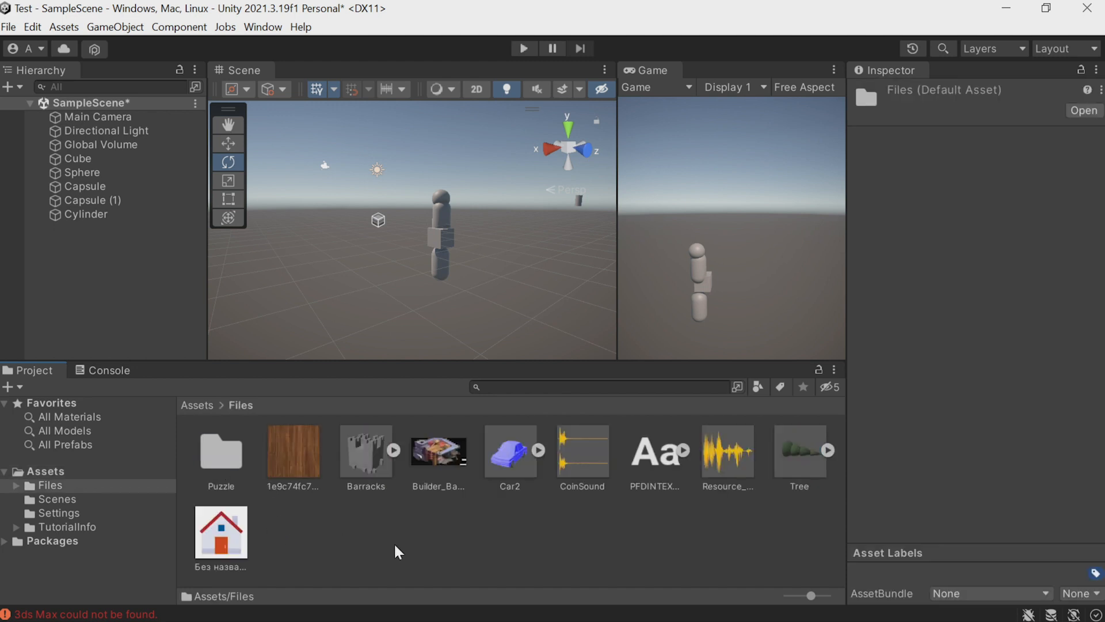
Review the import settings of the Barracks and Car2 models, and place Car2 in the scene.
click(363, 486)
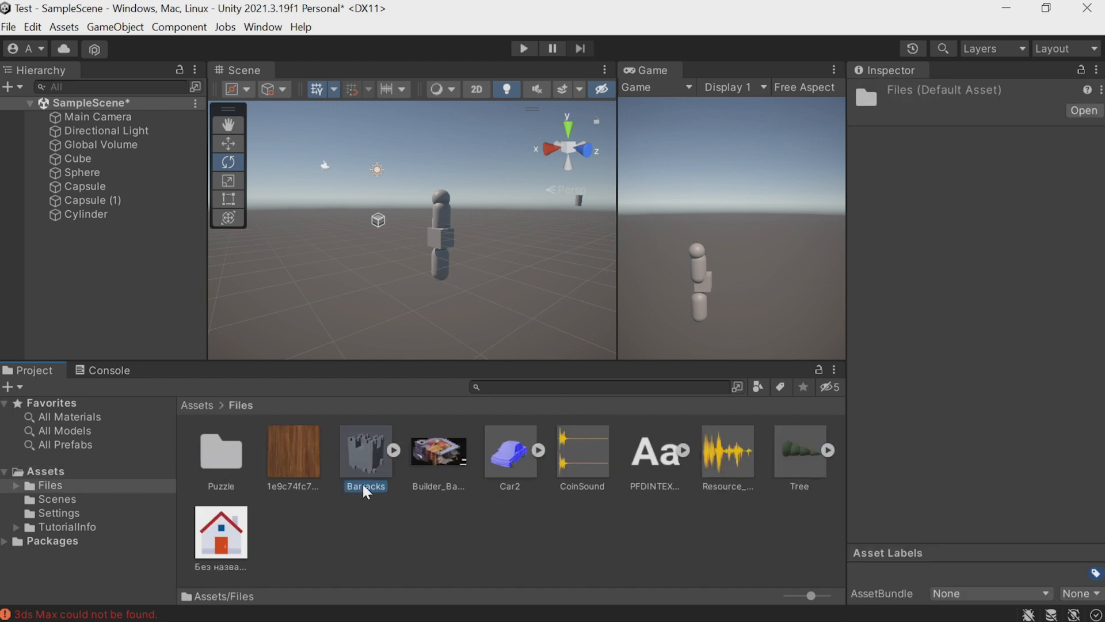
click(510, 478)
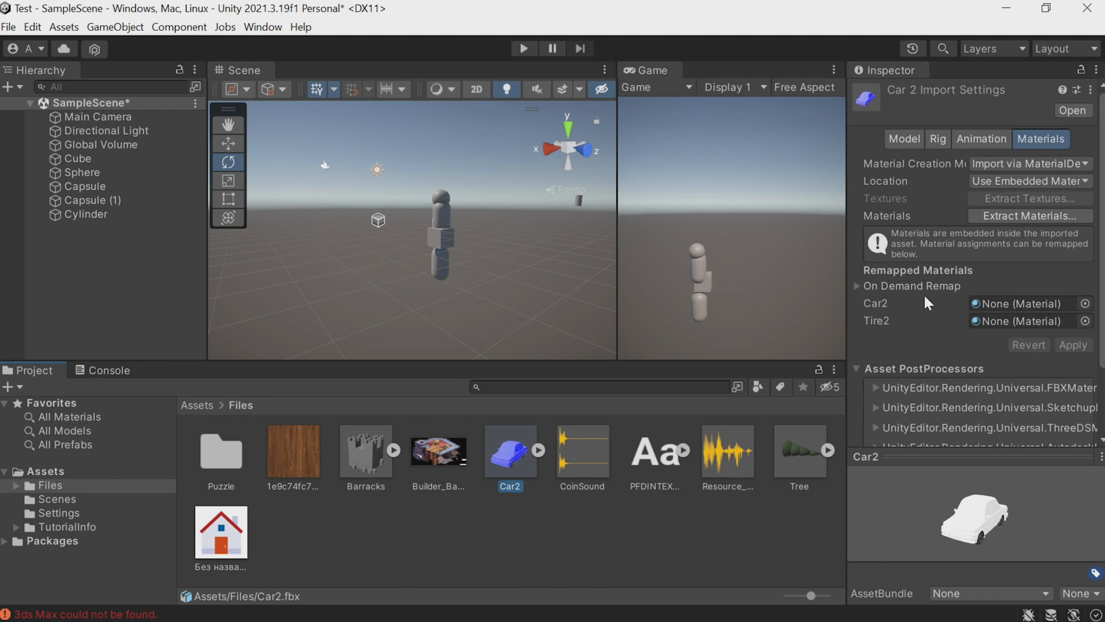
scroll(923, 292, down, 2)
click(903, 92)
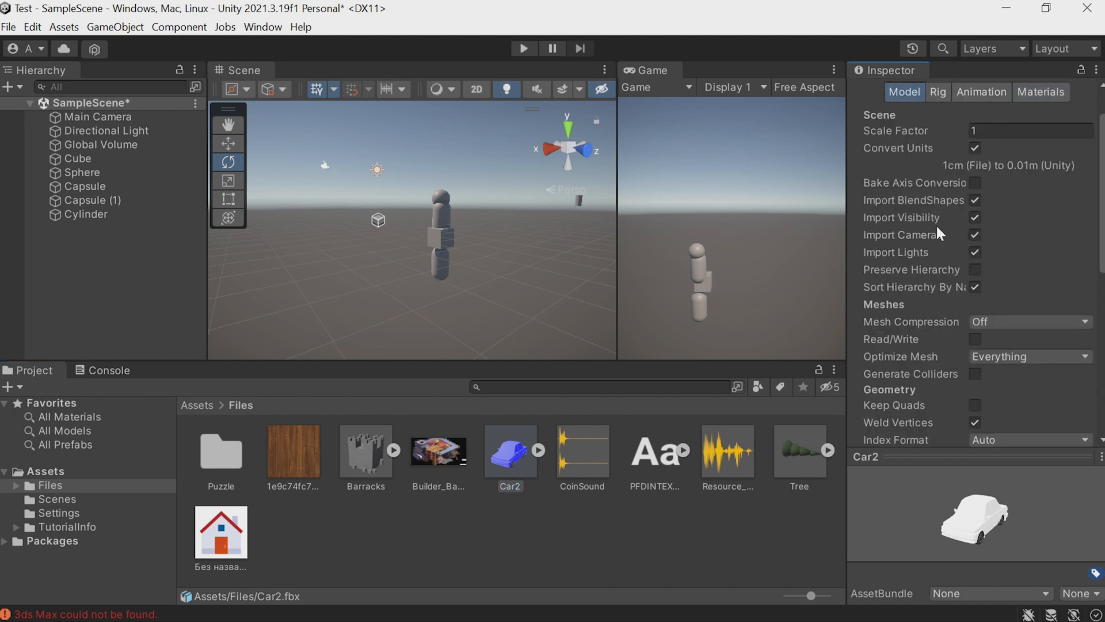
scroll(936, 223, down, 8)
scroll(935, 226, up, 12)
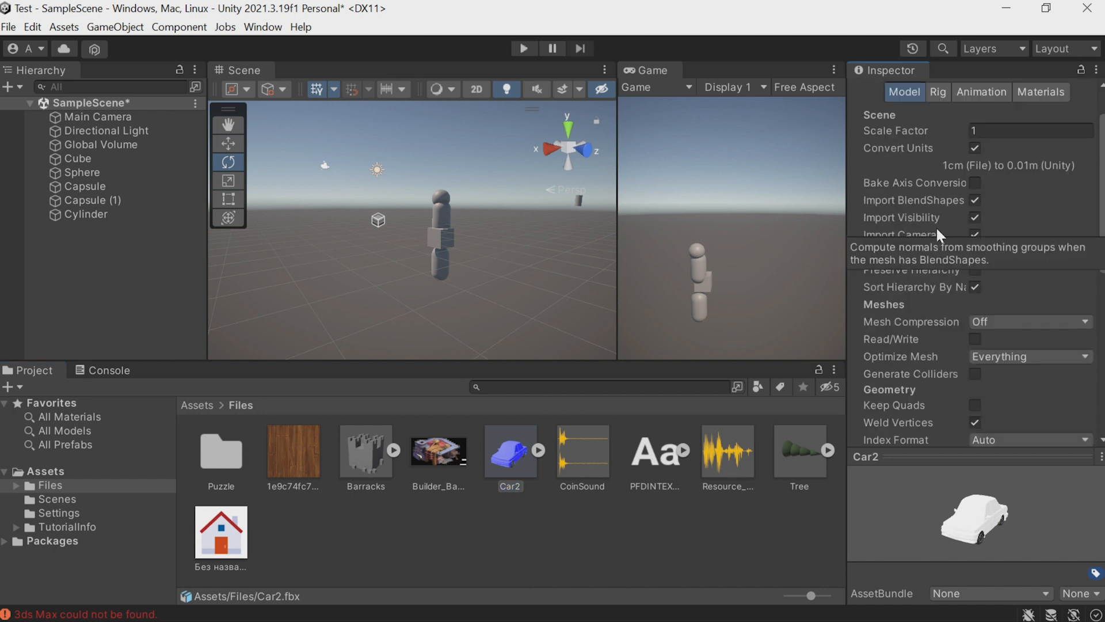
drag(509, 454, 358, 250)
Inspect the Resource_Need17 audio clip, the PFDINTEXTCOMPPRO-BOLDITAL font, the Builder_Barracks11 image and the wood texture.
click(720, 446)
click(923, 516)
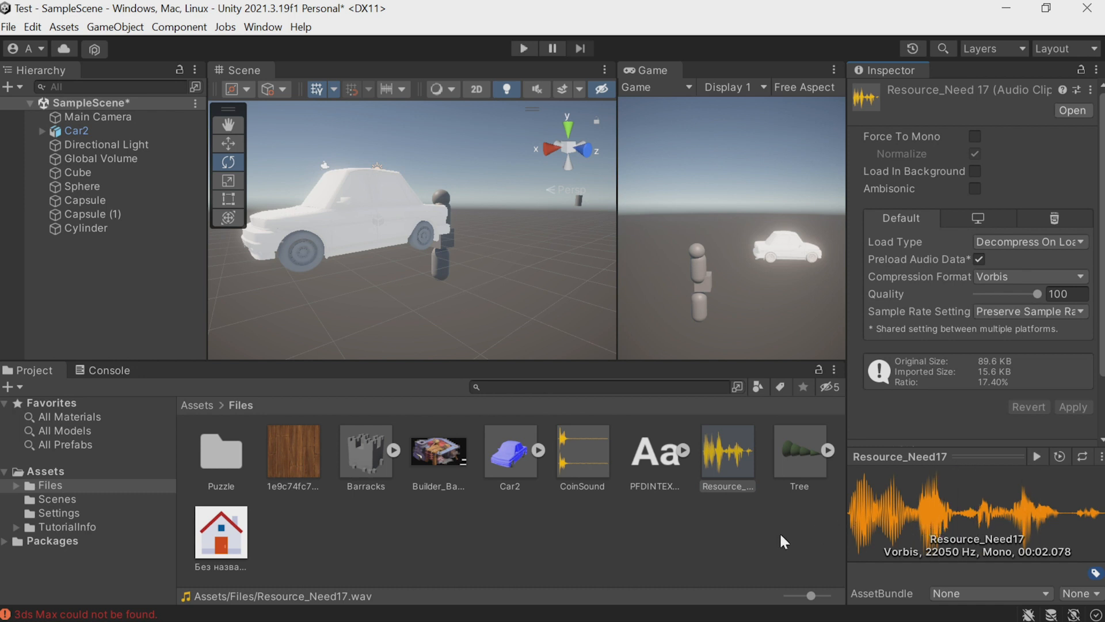
click(668, 461)
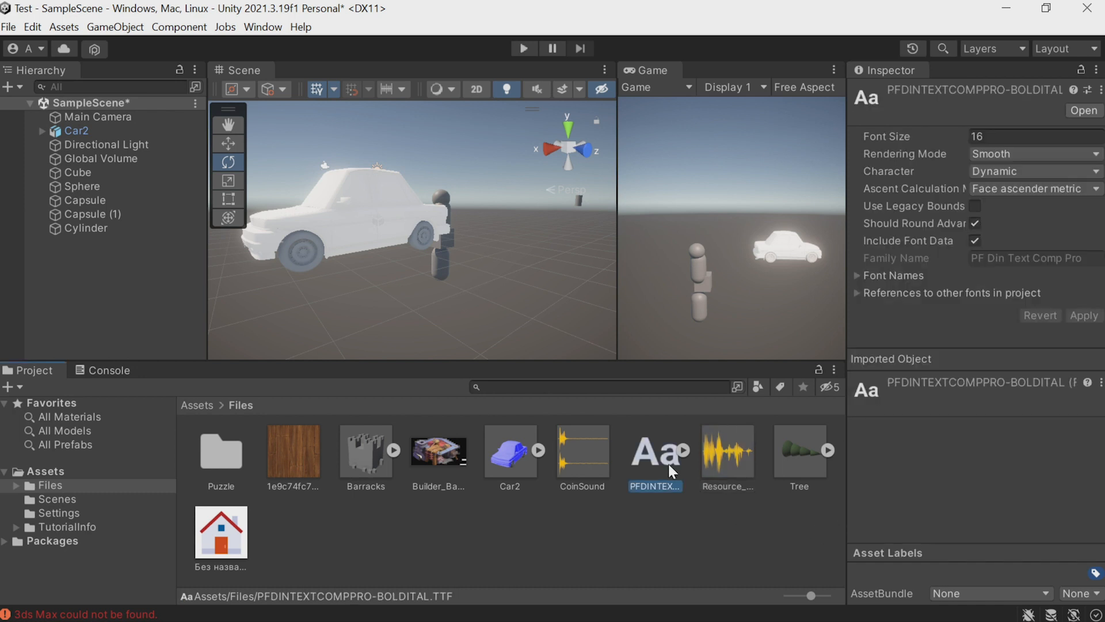
click(445, 478)
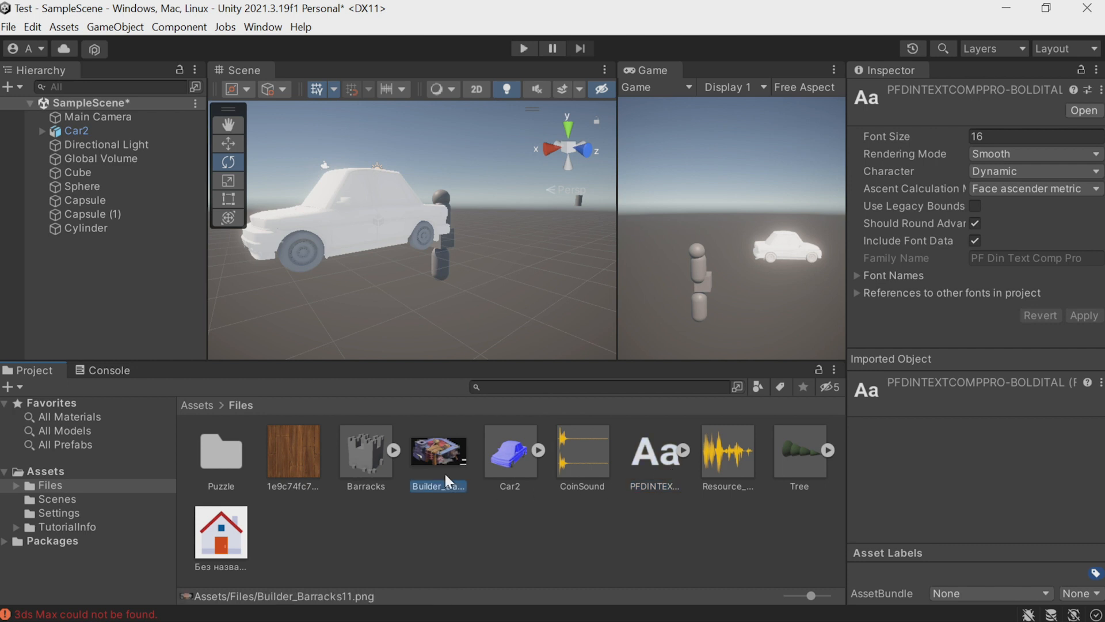
click(307, 478)
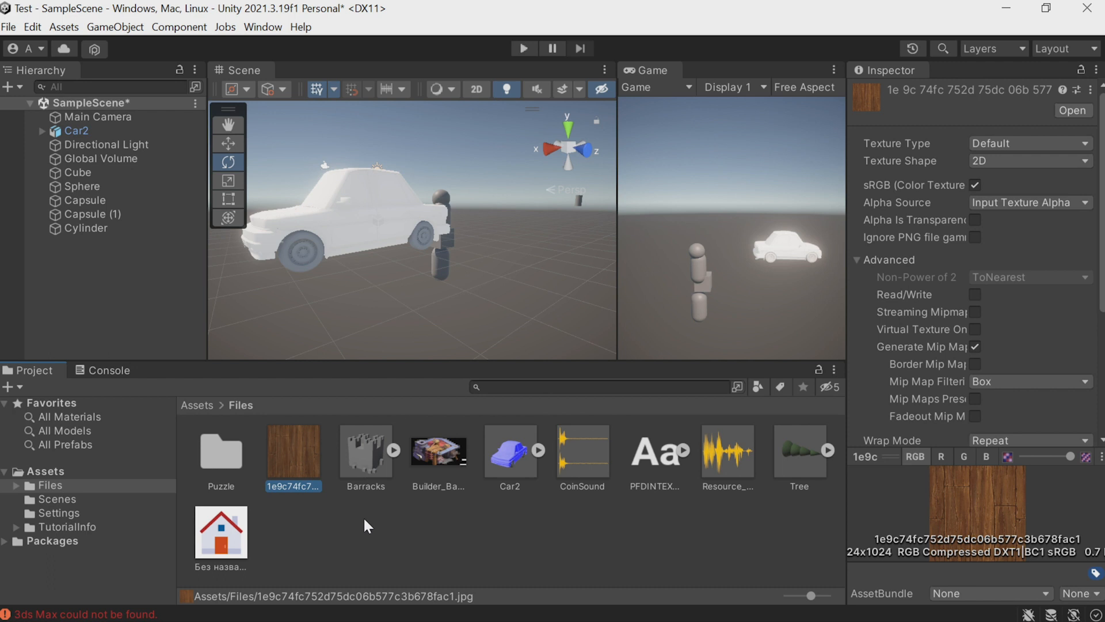
Create a new material in the main Assets folder.
click(68, 472)
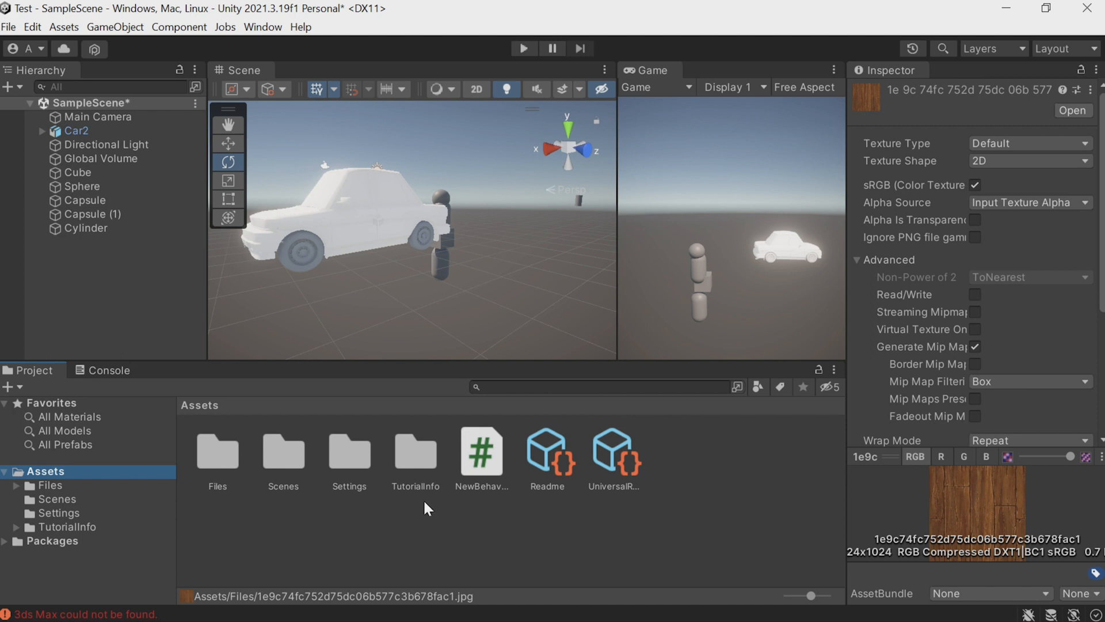
mouse_move(463, 274)
right_down()
mouse_move(387, 281)
mouse_move(452, 262)
right_up()
scroll(499, 233, up, 4)
middle_drag(503, 234, 416, 267)
right_click(438, 526)
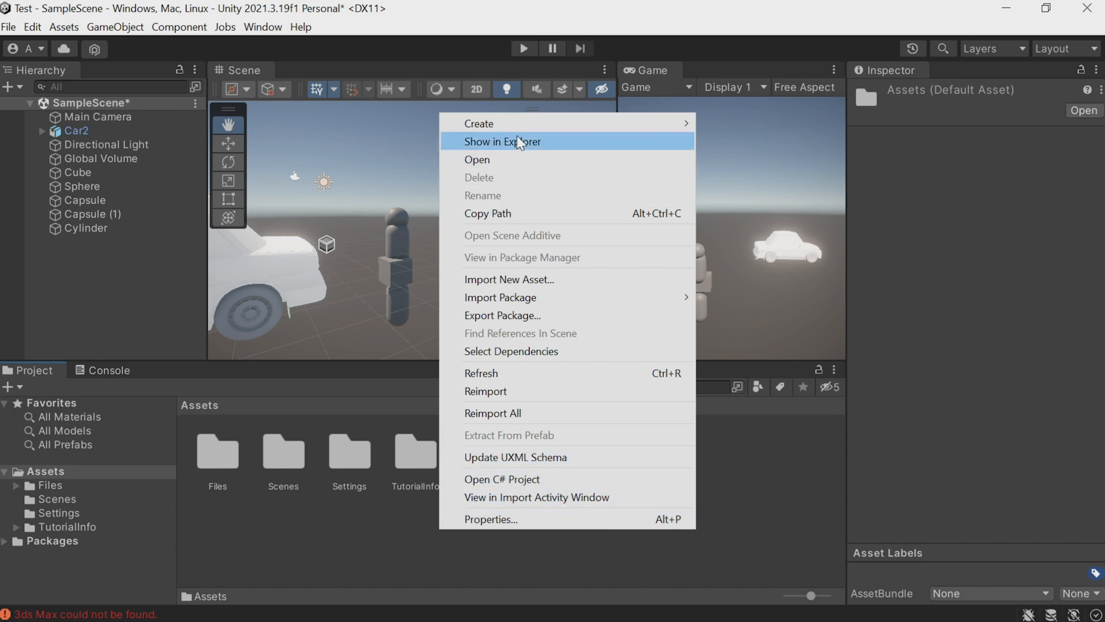
mouse_move(531, 122)
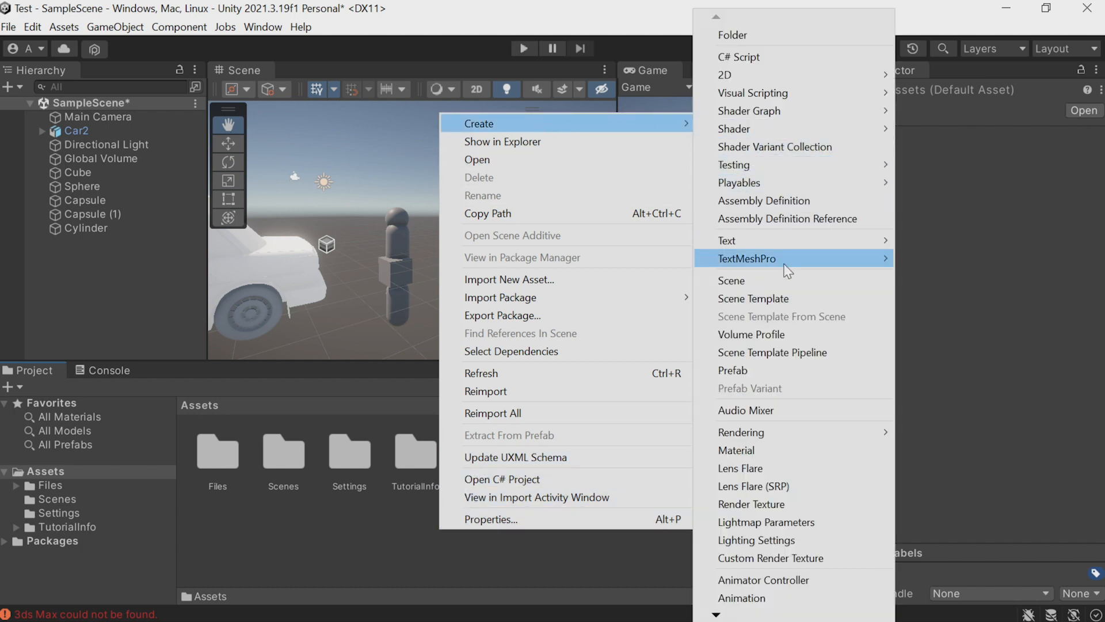
click(782, 445)
click(782, 444)
Set the new material's Base Map colour to orange (FF8F00) and apply the material to the figure's upper capsule.
click(997, 274)
drag(1083, 353, 1058, 296)
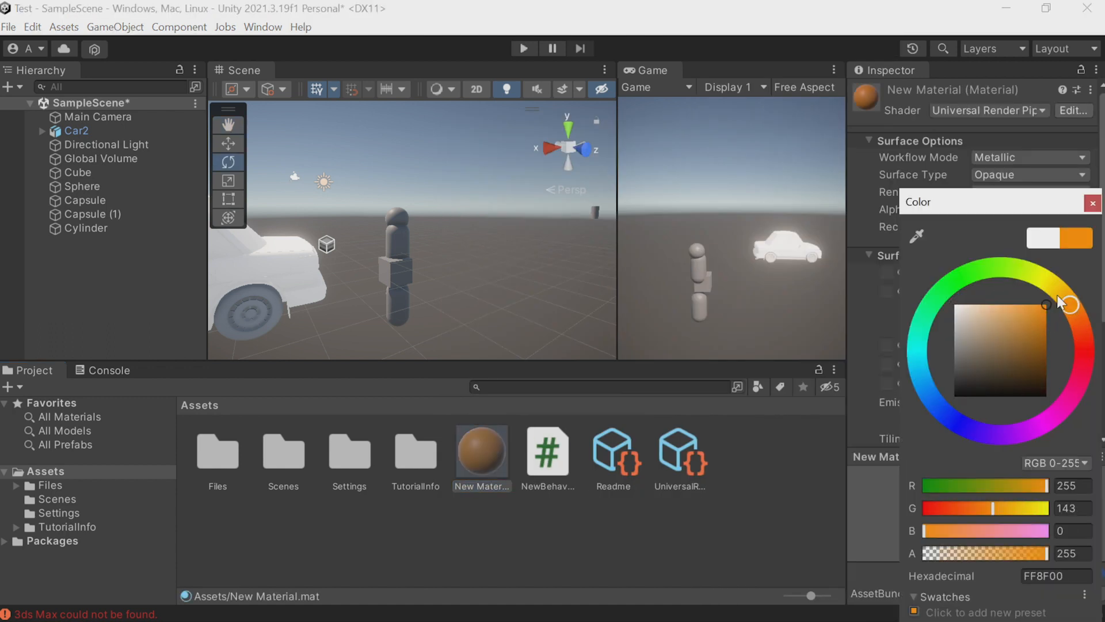
key(Return)
drag(483, 458, 392, 245)
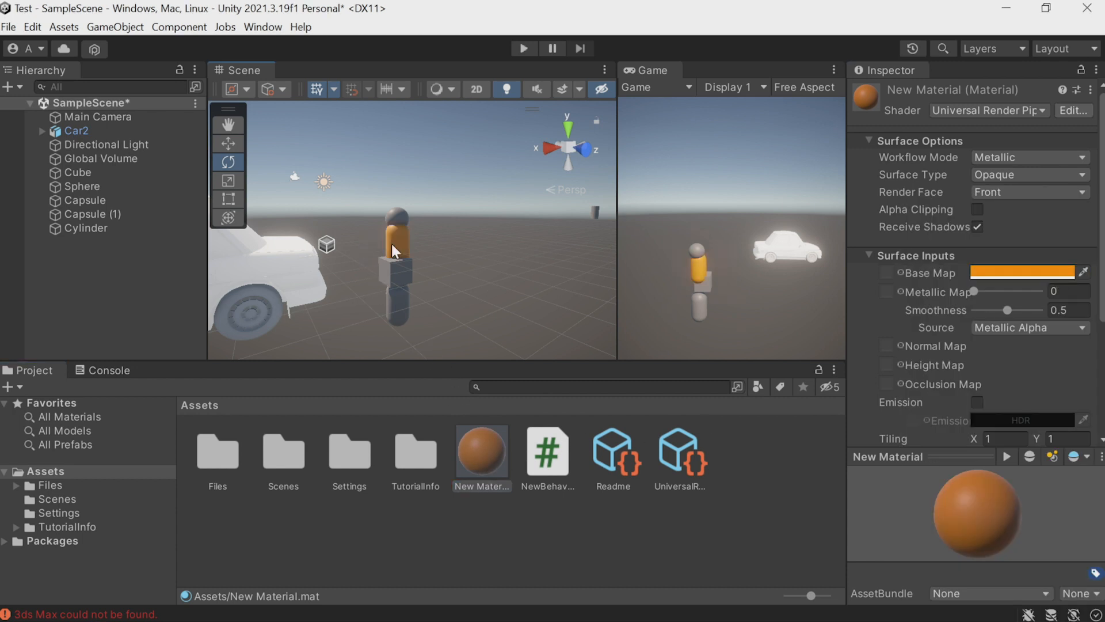
Select Car2 in the scene and move it along the Z axis to about 4.23.
scroll(387, 245, down, 5)
click(328, 240)
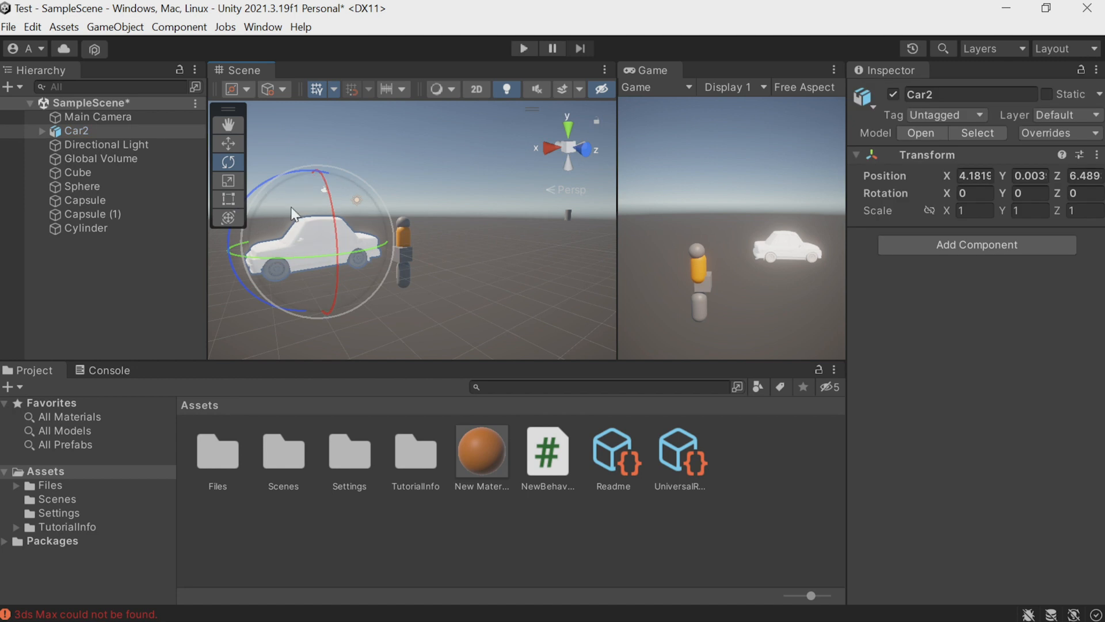
click(228, 143)
drag(330, 257, 307, 233)
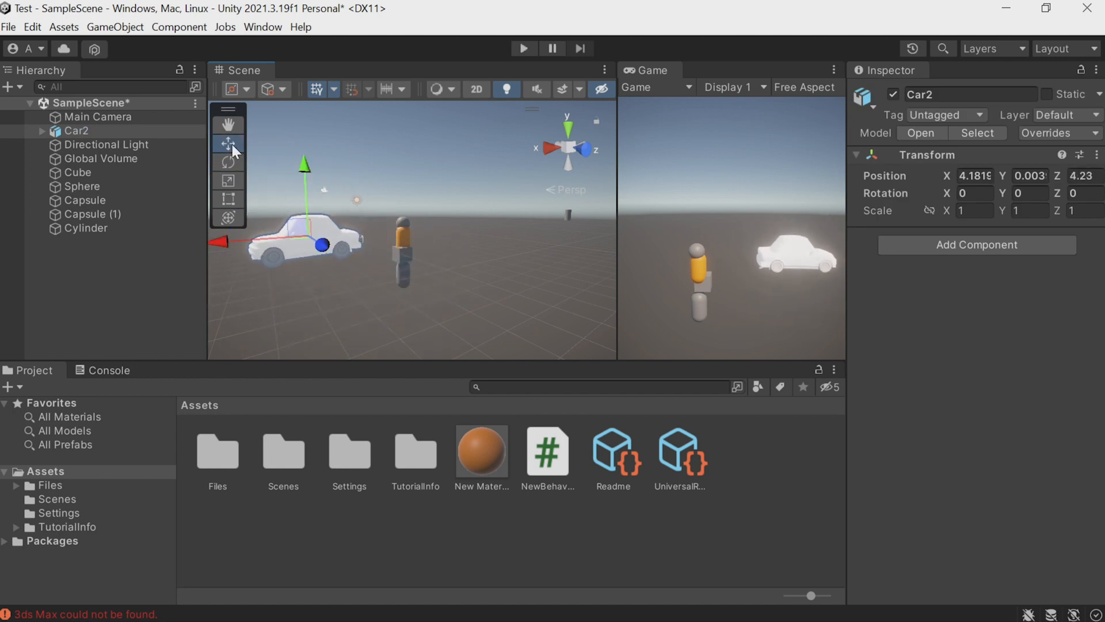
Try rotating Car2 with the Rotate tool, and enlarge the car with the Scale tool.
click(231, 161)
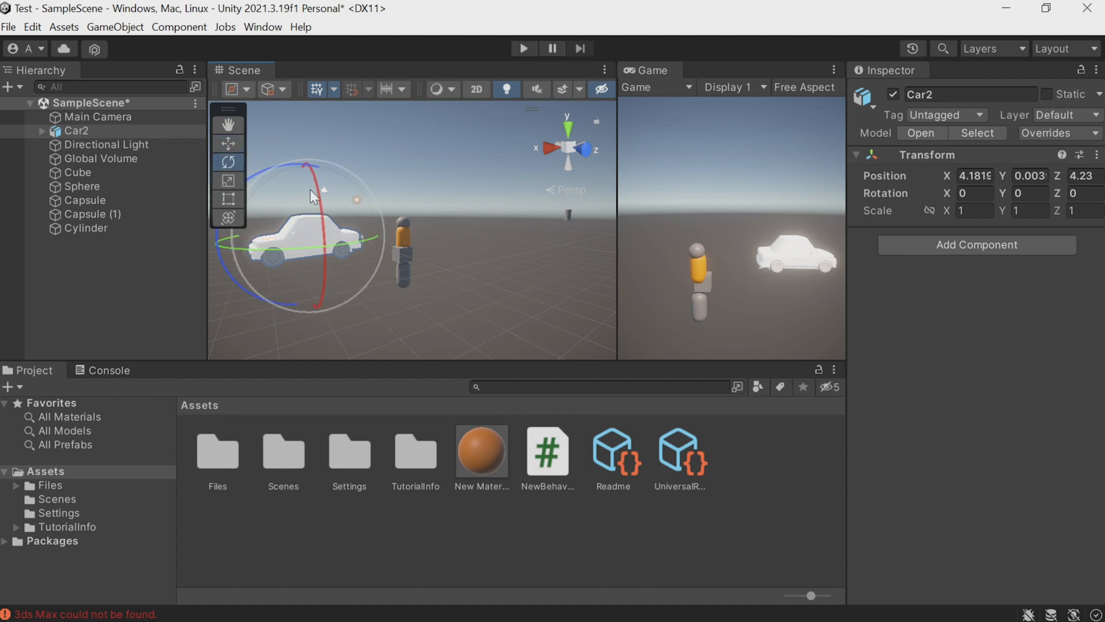
mouse_move(316, 182)
mouse_down()
mouse_move(323, 219)
mouse_move(318, 186)
mouse_up()
click(228, 180)
drag(308, 236, 417, 308)
drag(329, 255, 350, 263)
Select the upper capsule, the cube and the cylinder in turn with the Move tool active.
click(400, 235)
click(229, 143)
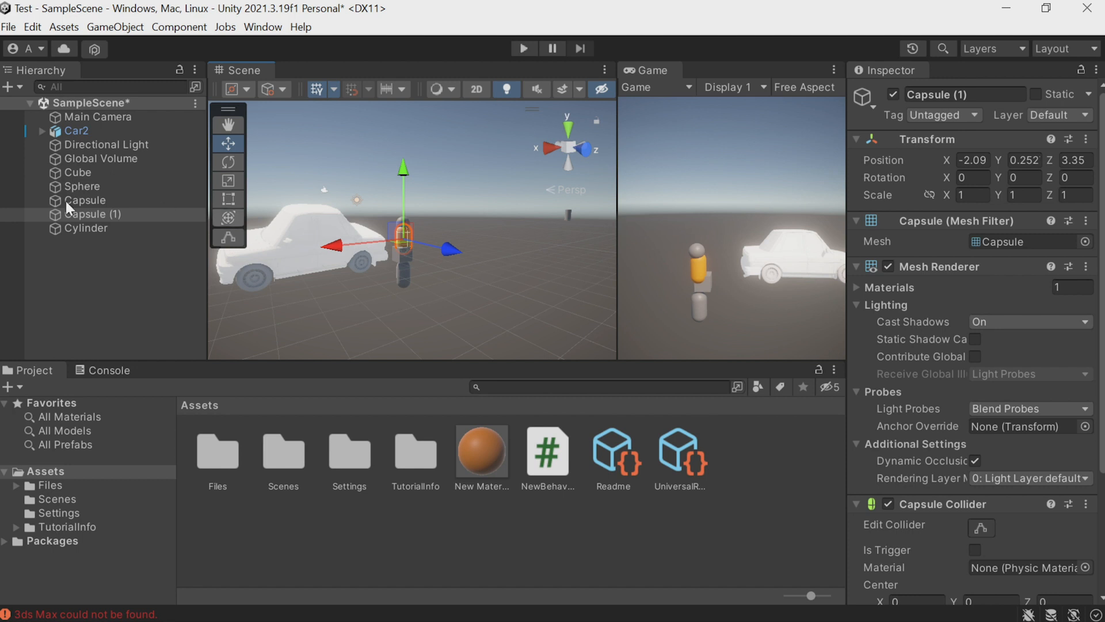
click(70, 174)
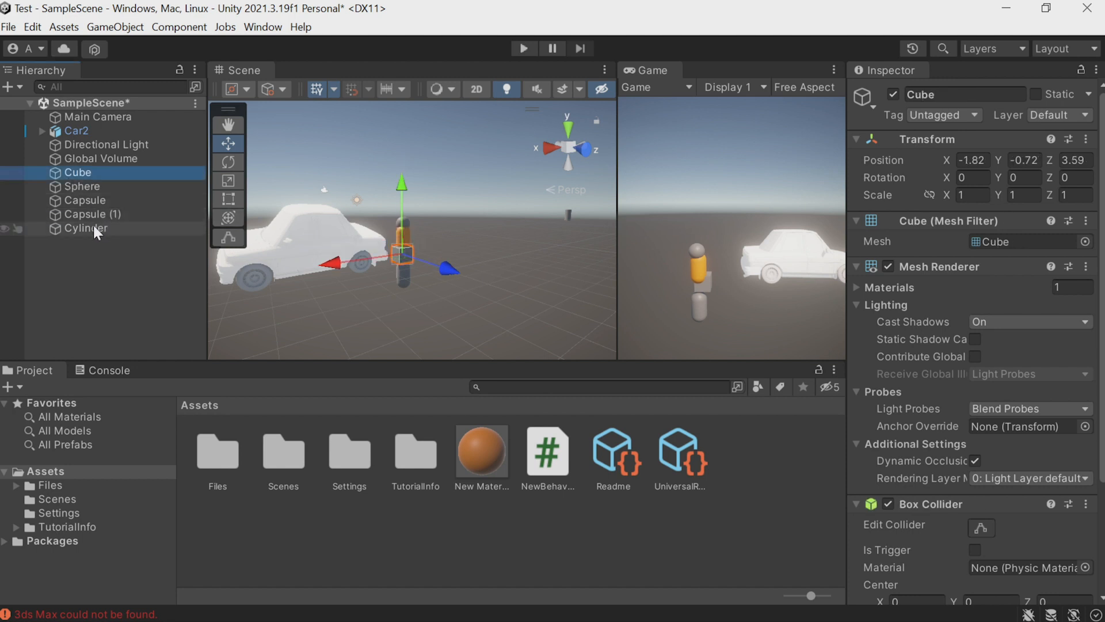
shift+click(93, 228)
Set the cube's scale to 0.2 on X and 0.2 on Z to form a thin trunk.
drag(472, 234, 565, 216)
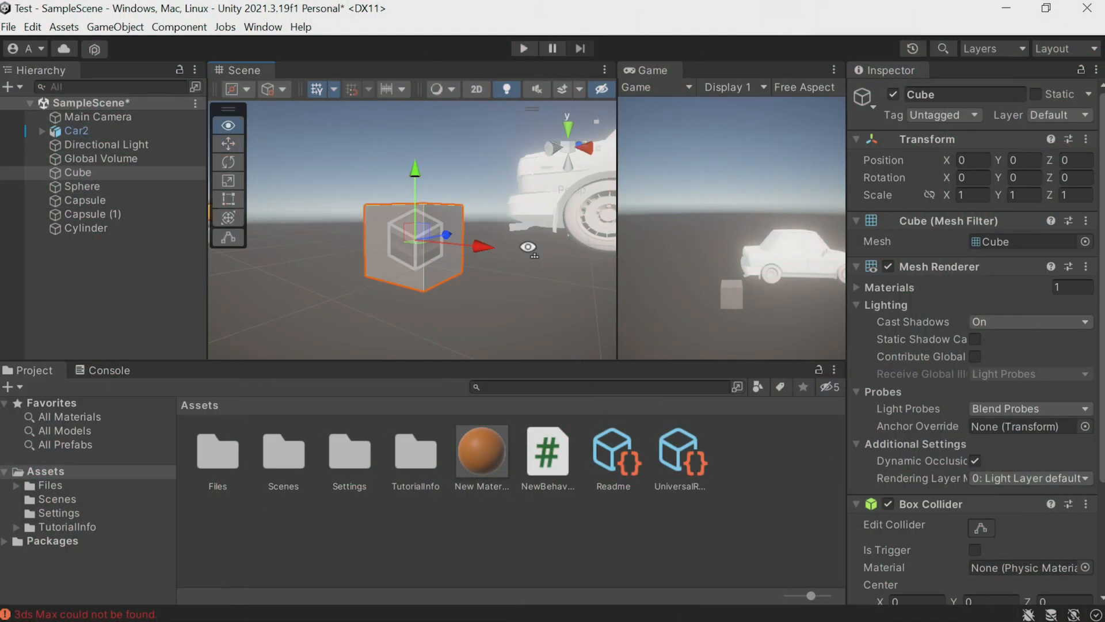
mouse_move(504, 294)
alt+mouse_down()
mouse_move(496, 311)
mouse_move(515, 300)
alt+mouse_up()
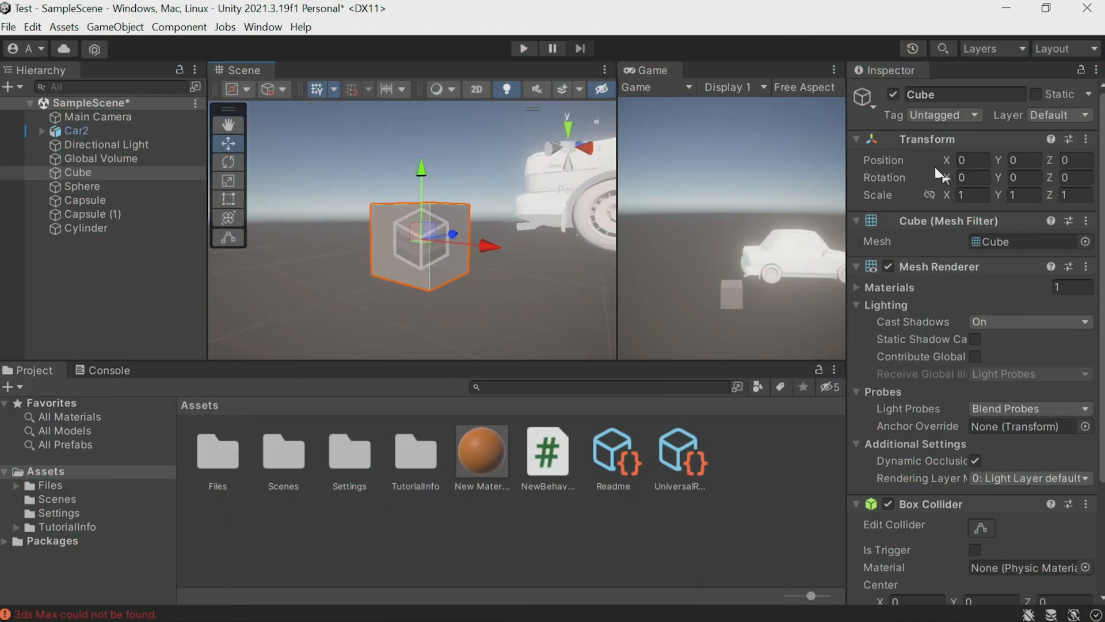
click(974, 195)
text(0.2)
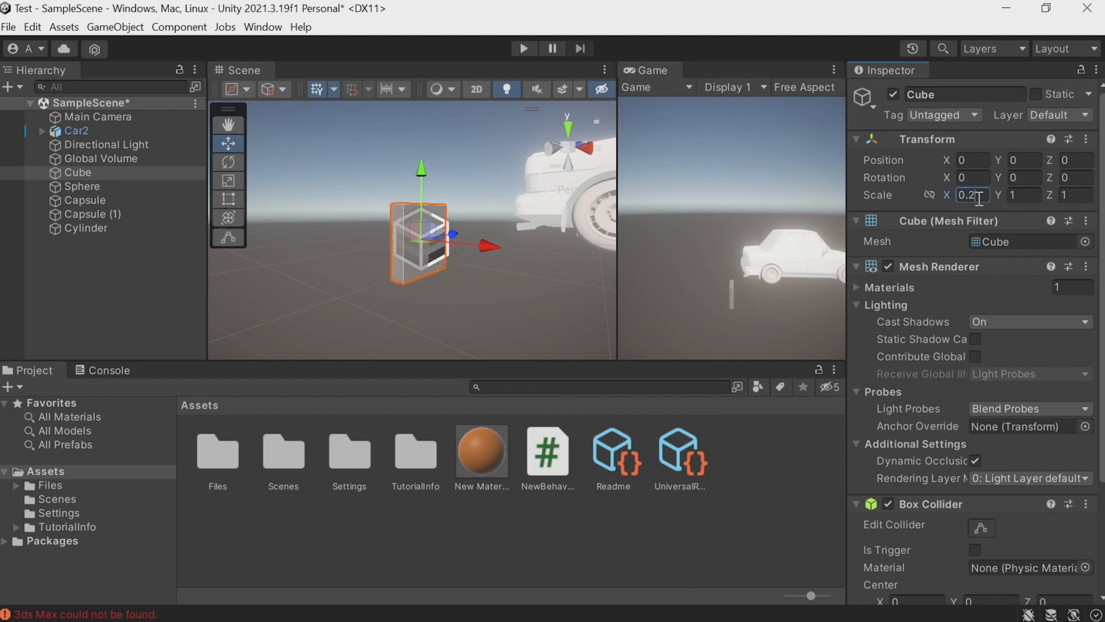
key(Tab)
key(Tab)
text(0.2)
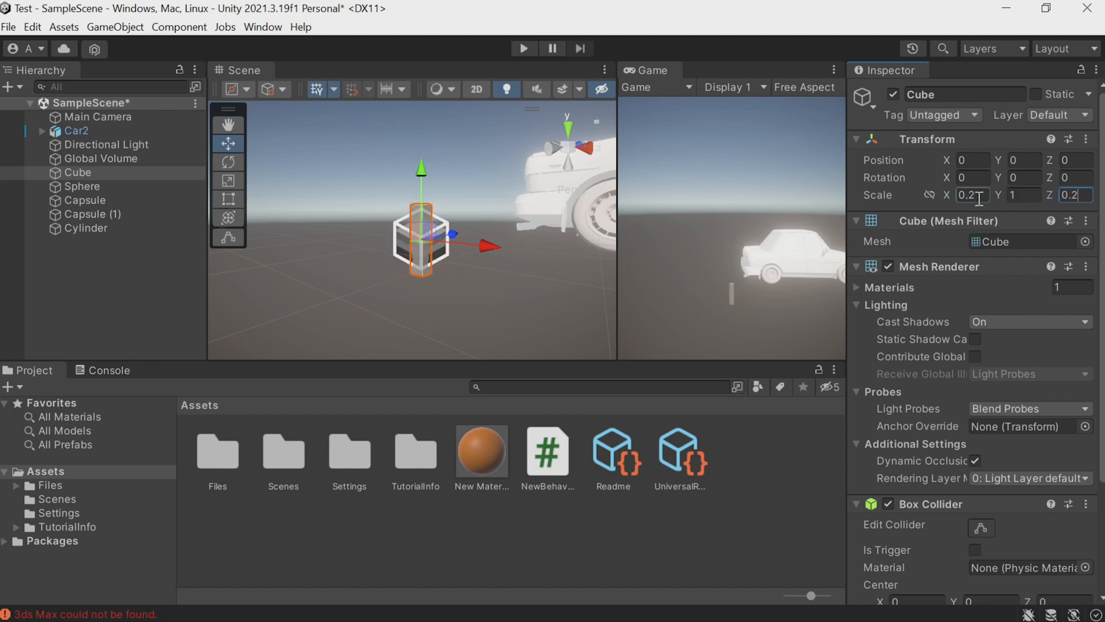
Duplicate the thin cube and raise the copy above it to about Y 0.91.
mouse_move(517, 260)
alt+mouse_down()
mouse_move(506, 296)
mouse_move(507, 259)
alt+mouse_up()
key(ctrl+d)
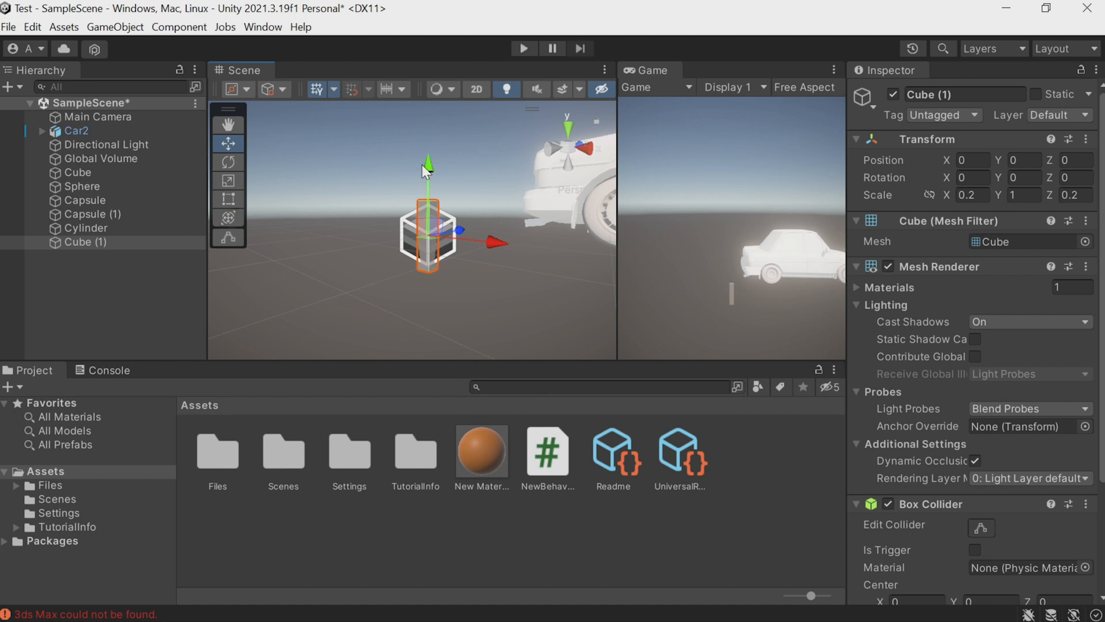
drag(430, 167, 434, 102)
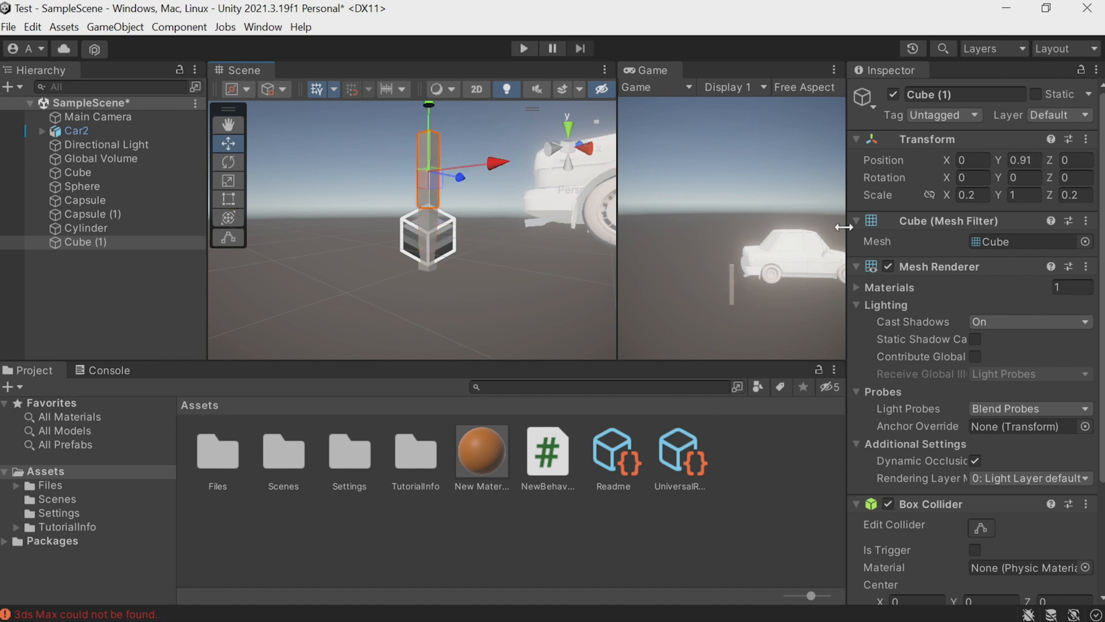
Set the upper cube's scale to 0.6 on X and 0.6 on Z.
click(970, 194)
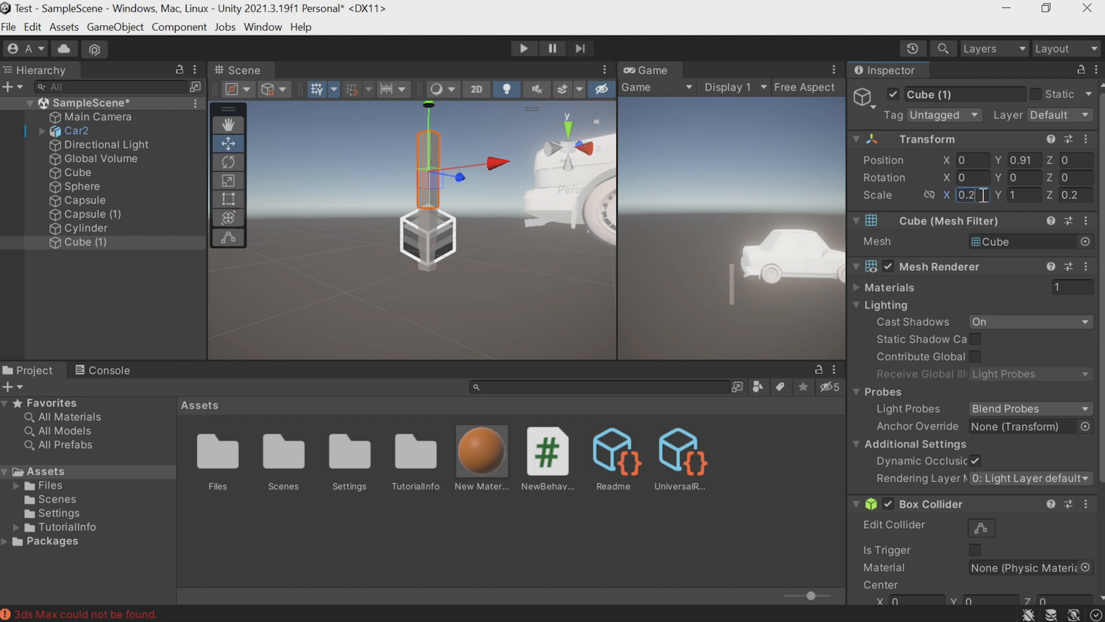
text(0.6)
key(Tab)
key(Tab)
text(0.6)
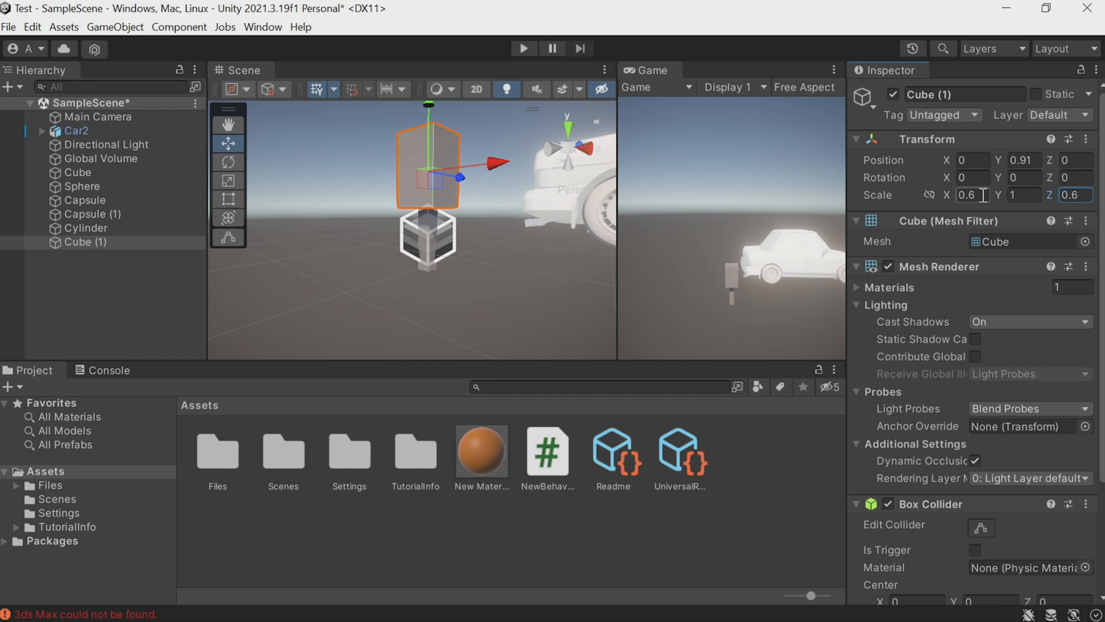
View the cube tree from above, select its trunk and crown in turn, and clear the selection.
alt+drag(490, 196, 493, 257)
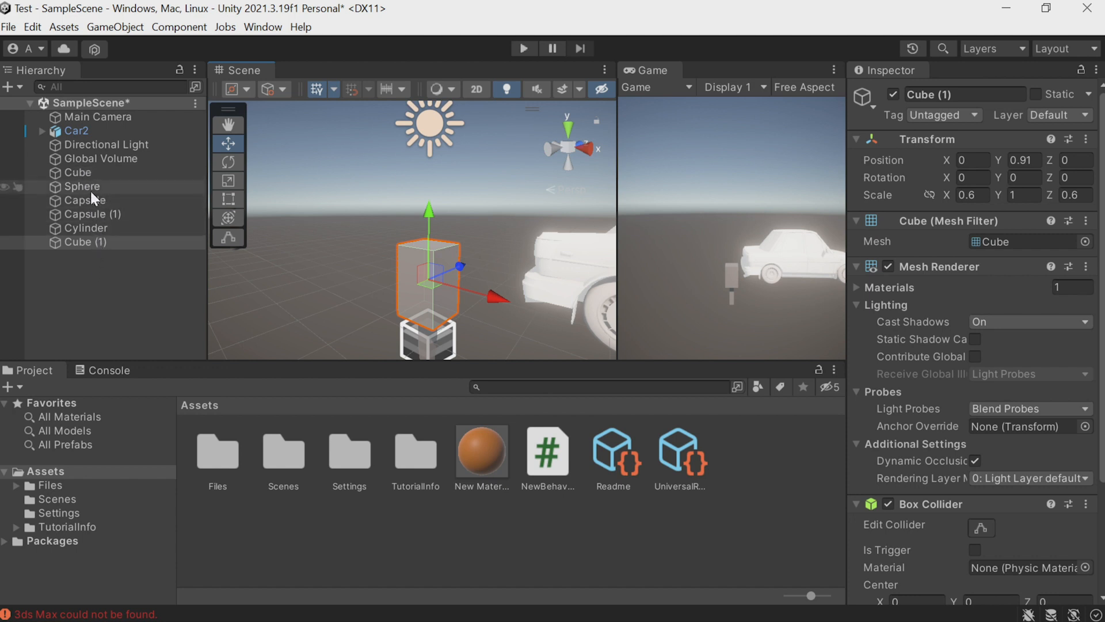
scroll(429, 292, down, 2)
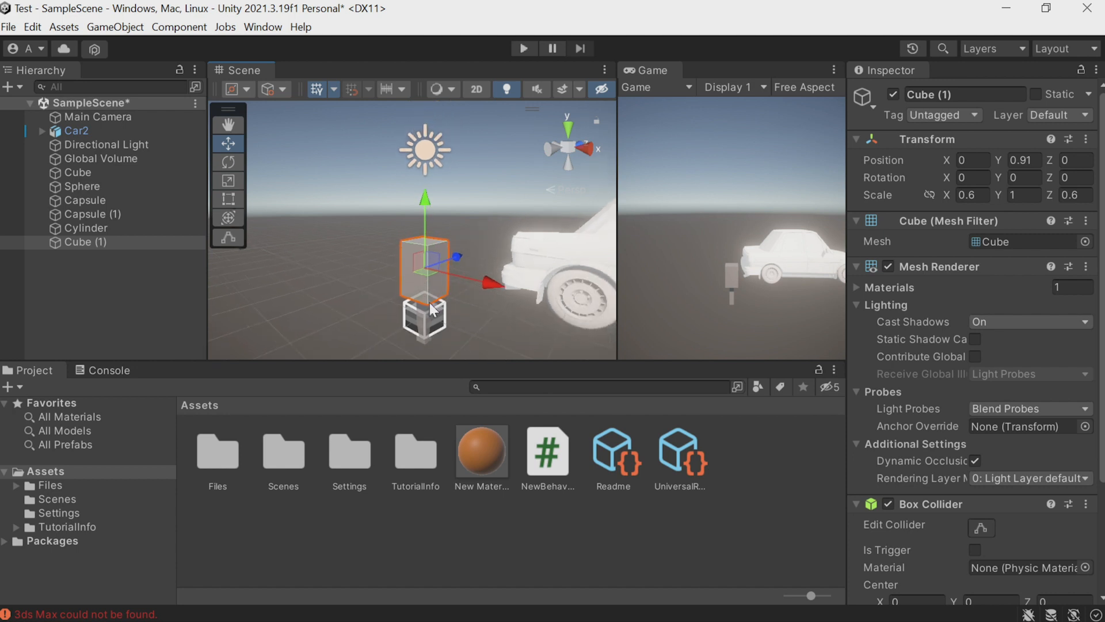
click(427, 330)
click(409, 265)
click(82, 278)
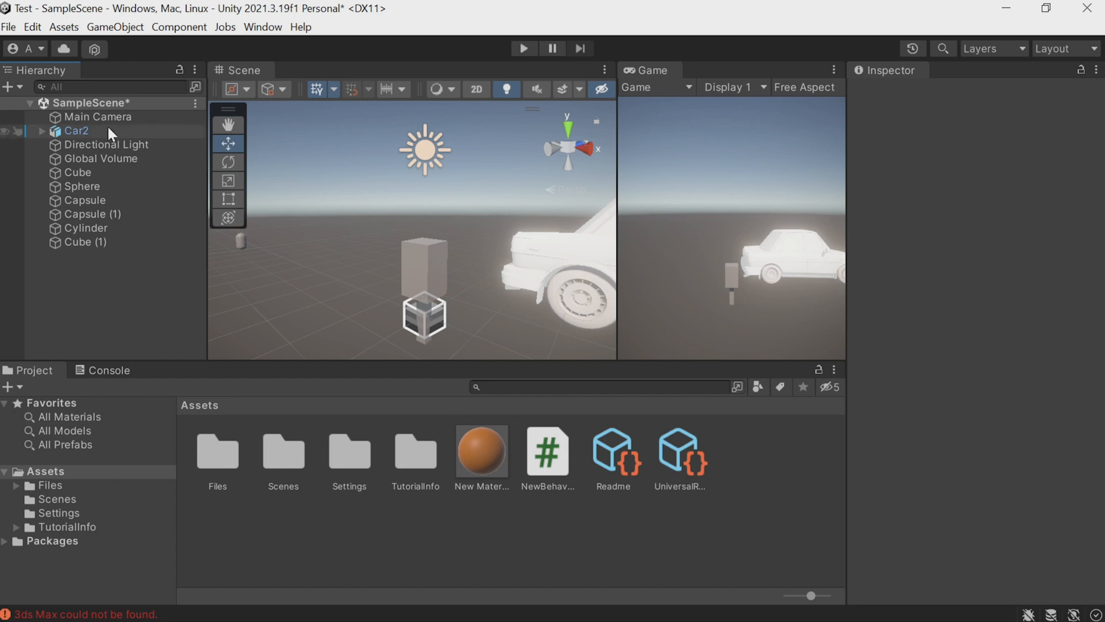
Create an empty object named Tree.
click(115, 27)
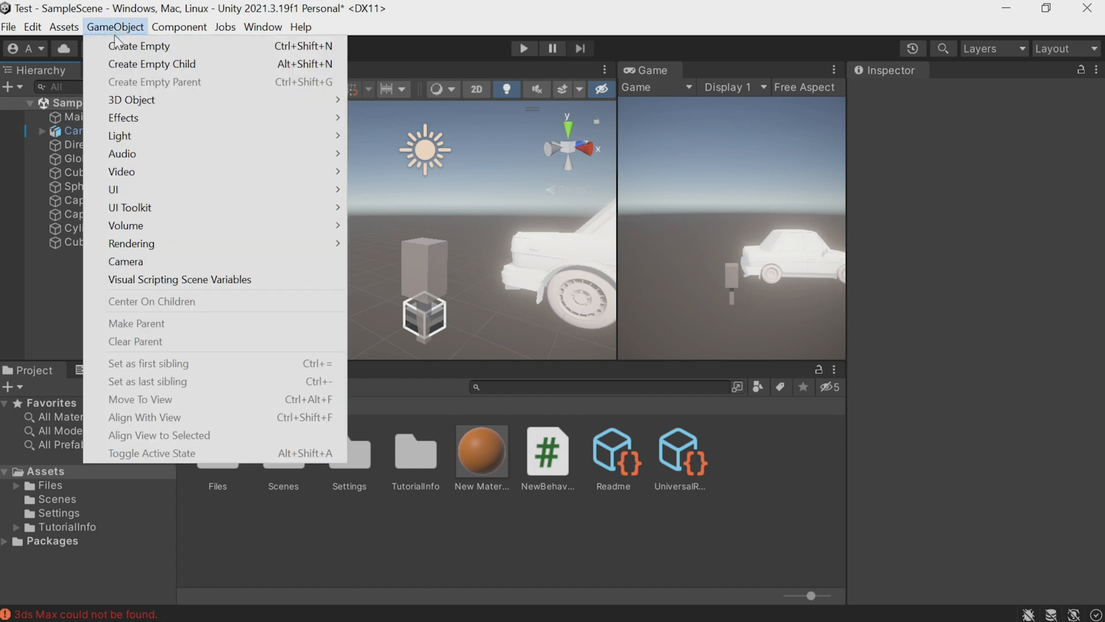
click(117, 40)
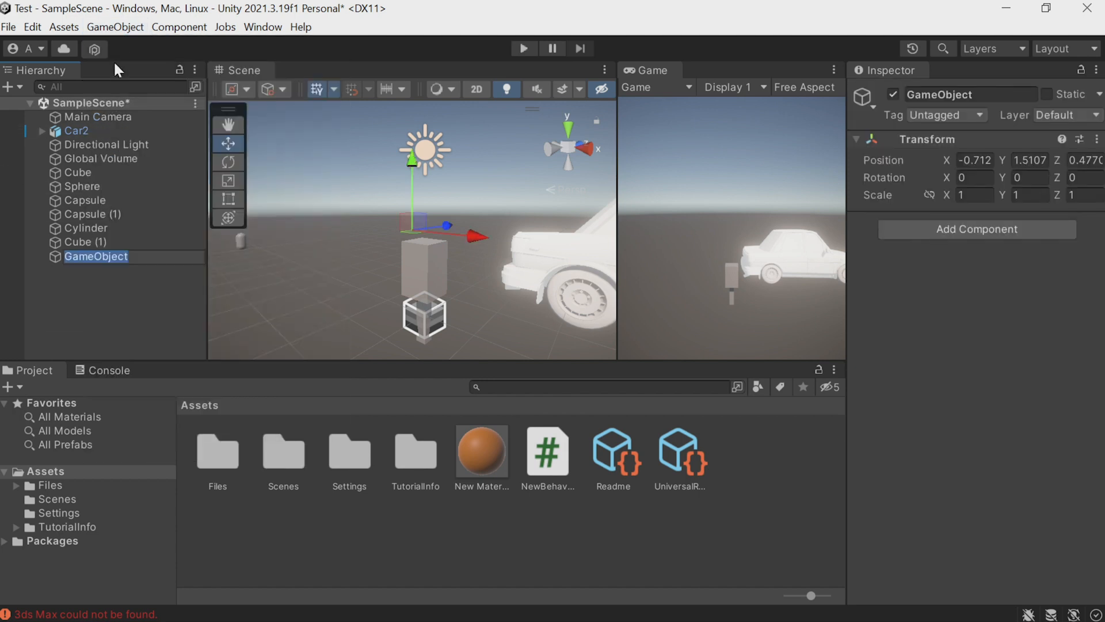
text(Tree)
key(Return)
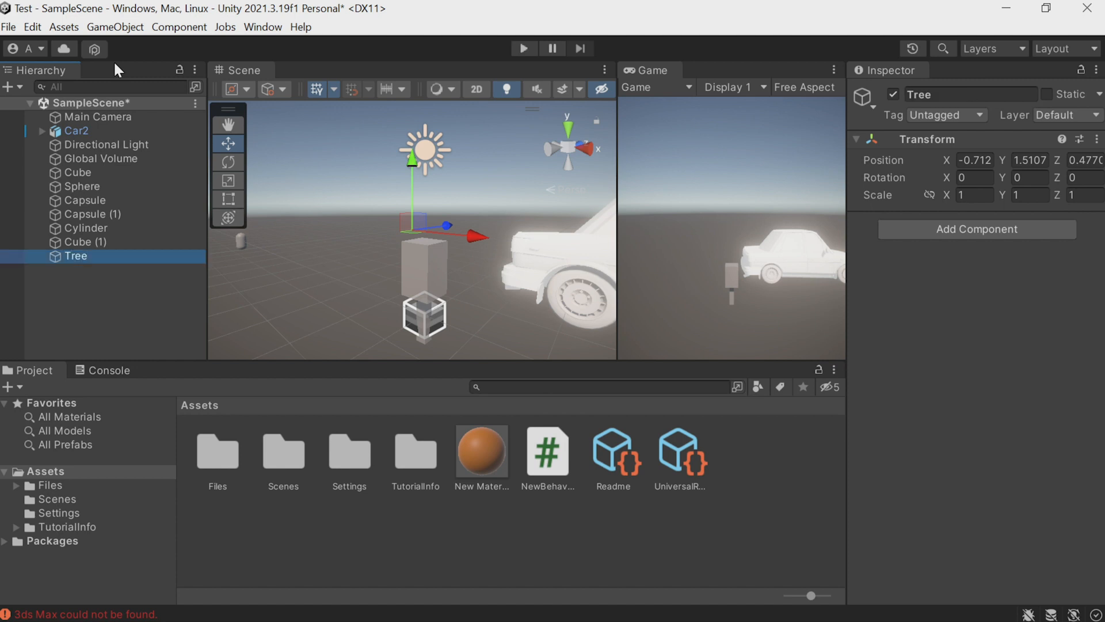
Set the Tree object's position to 0, 0, 0.
click(974, 159)
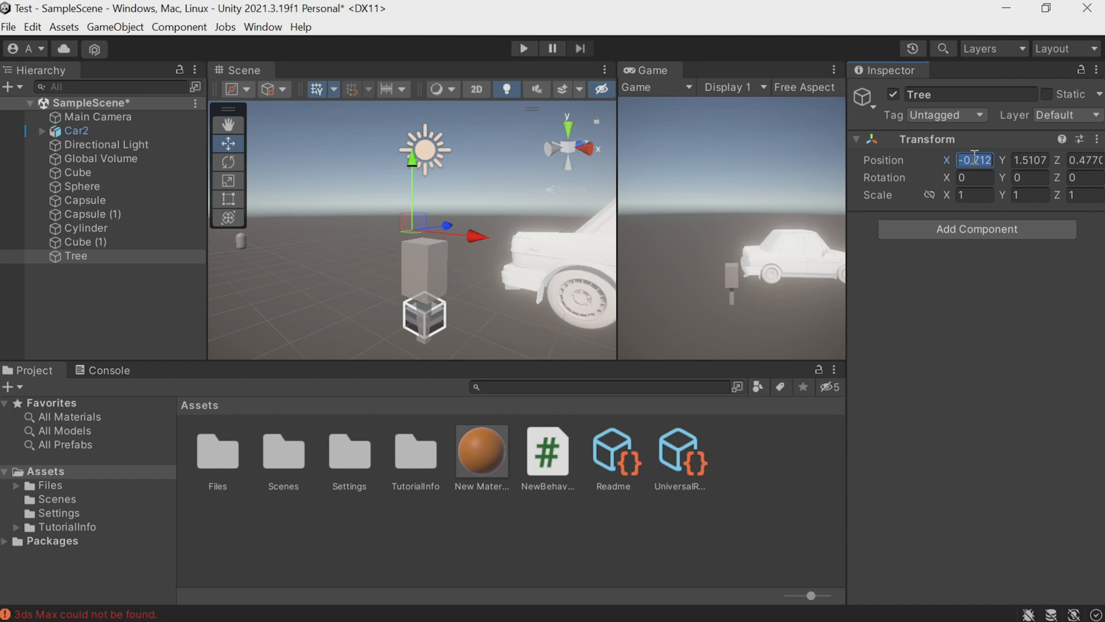
text(0)
key(Tab)
text(0)
key(Tab)
text(0)
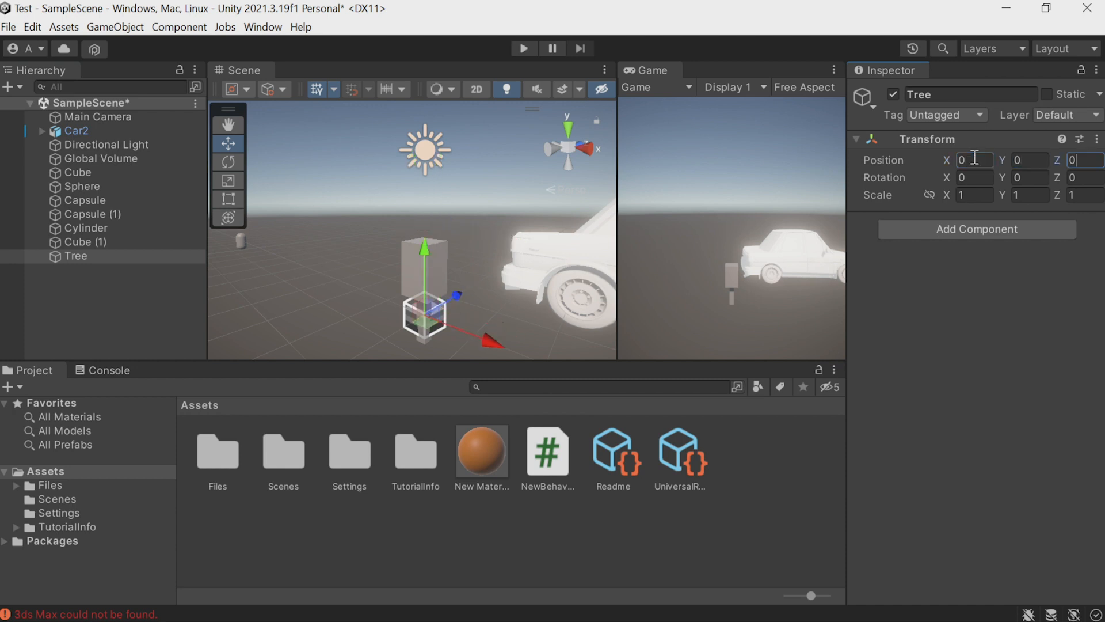
Make Cube and Cube (1) children of Tree, and shift the whole Tree slightly in the scene.
click(108, 170)
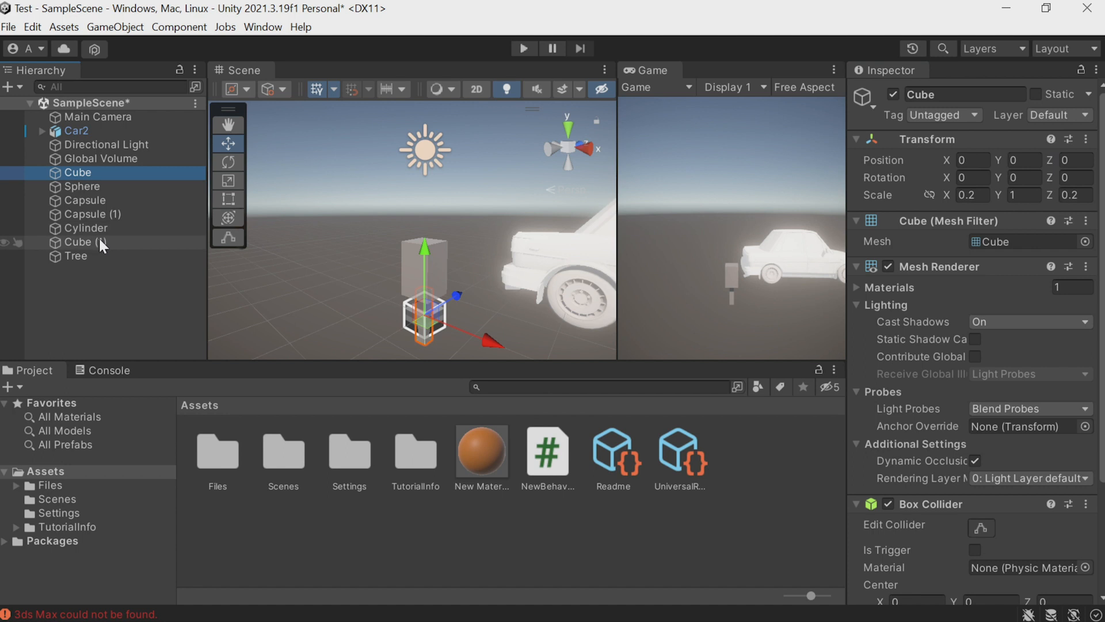
drag(98, 172, 85, 243)
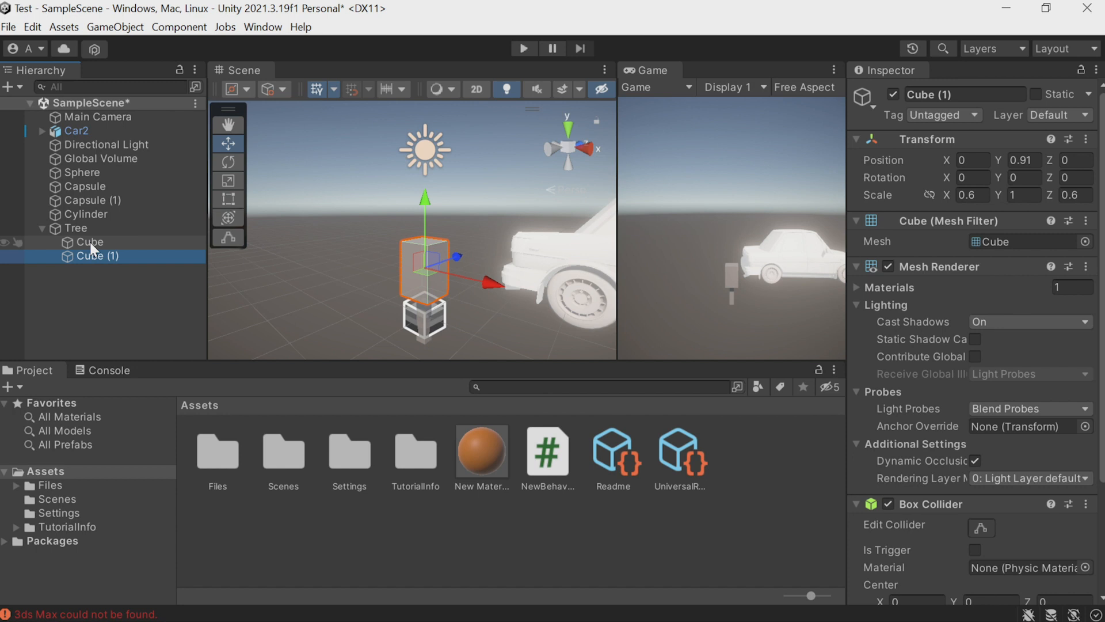
click(95, 227)
mouse_move(485, 308)
mouse_down()
mouse_move(475, 319)
mouse_move(490, 328)
mouse_up()
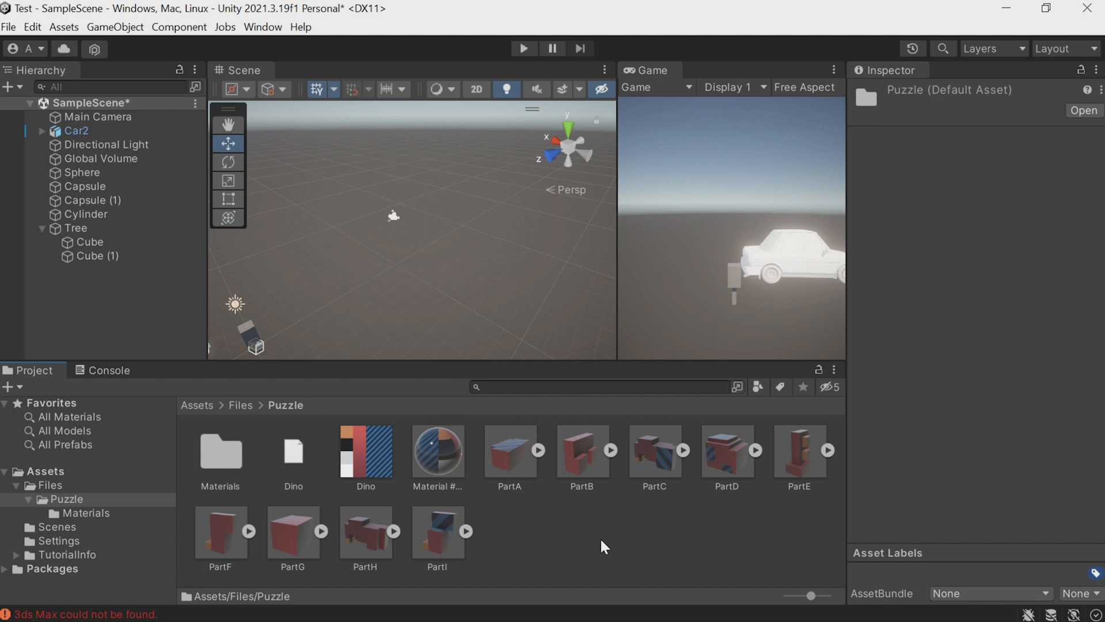
Add the models PartA to PartI from the Puzzle folder to the scene and move them together to about Z -4.68.
click(509, 469)
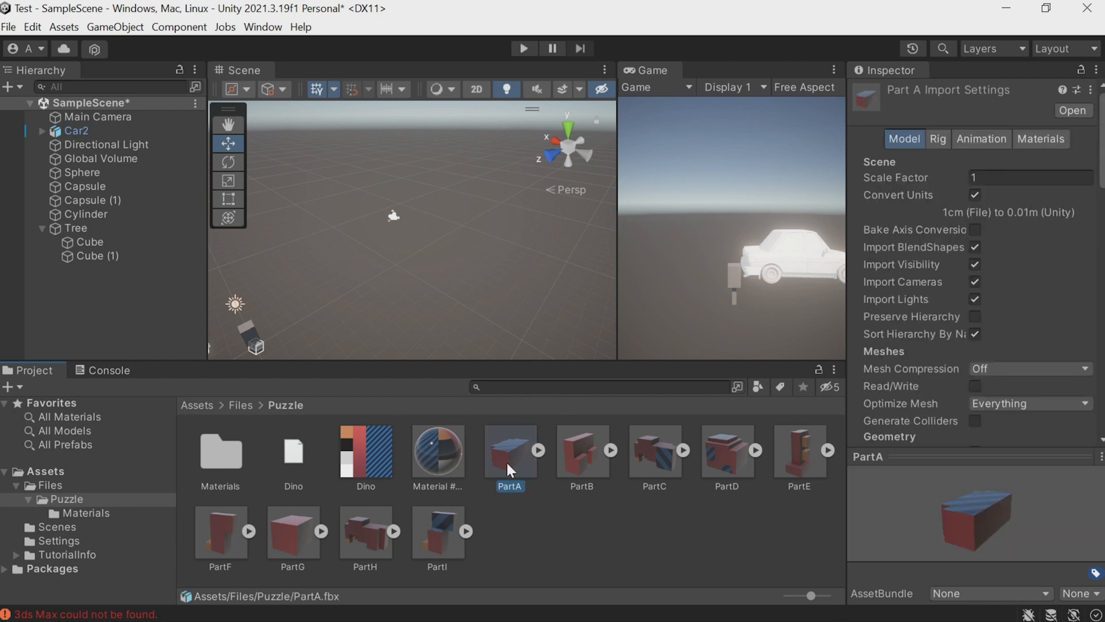
shift+click(437, 523)
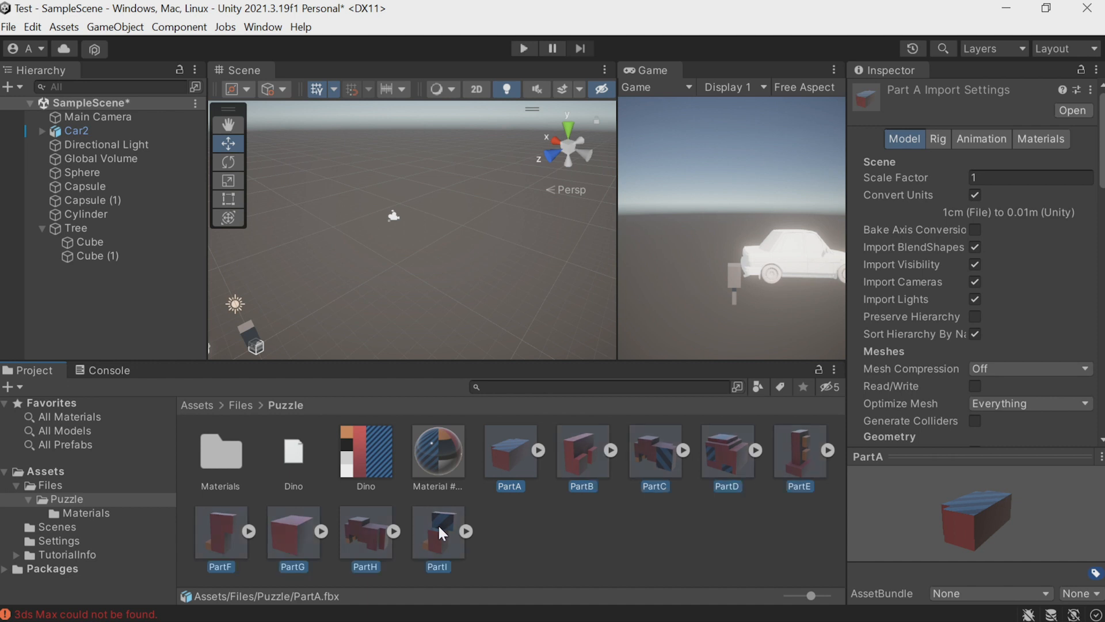
drag(518, 456, 95, 303)
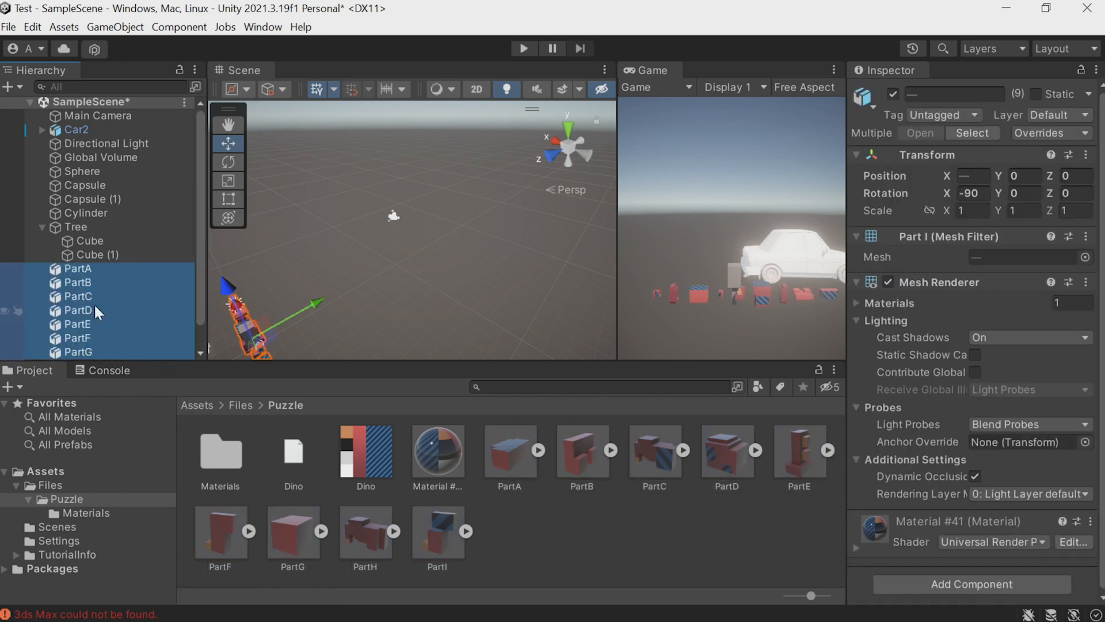
drag(312, 302, 381, 271)
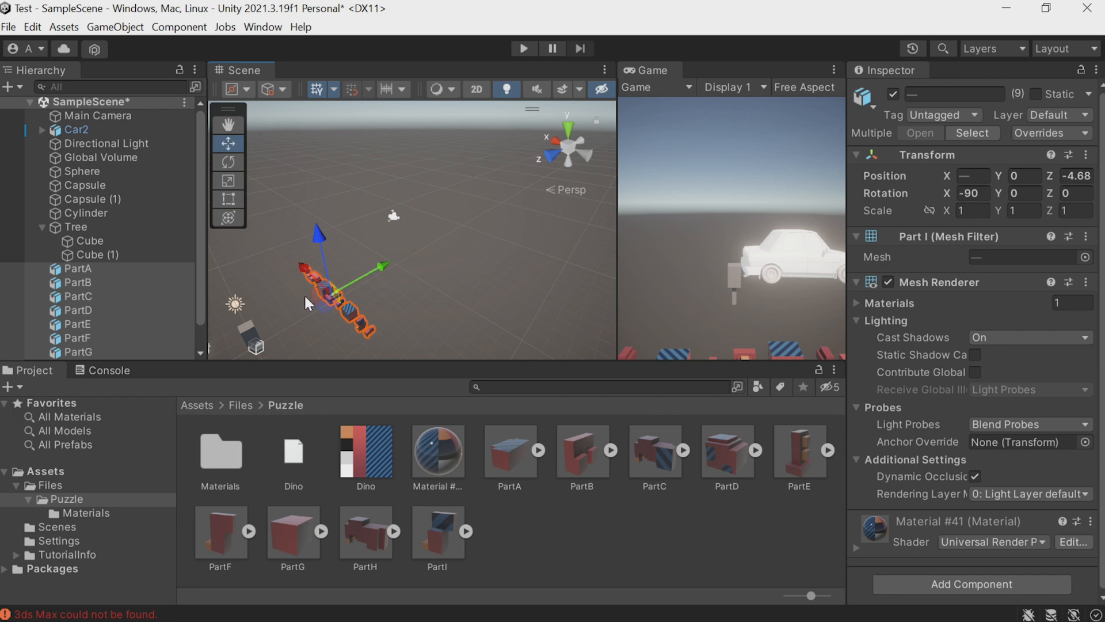
Examine the row of puzzle parts up close, selecting PartG and PartD in turn.
right_drag(292, 312, 316, 310)
alt+scroll(319, 299, up, 14)
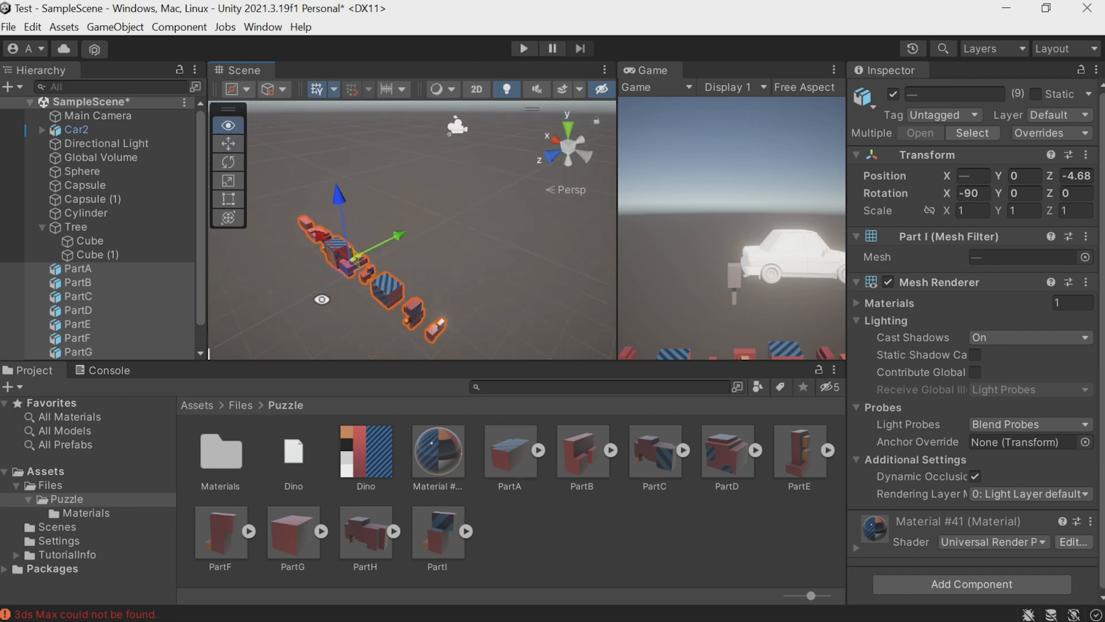
right_drag(306, 294, 418, 303)
right_drag(287, 307, 436, 268)
click(437, 269)
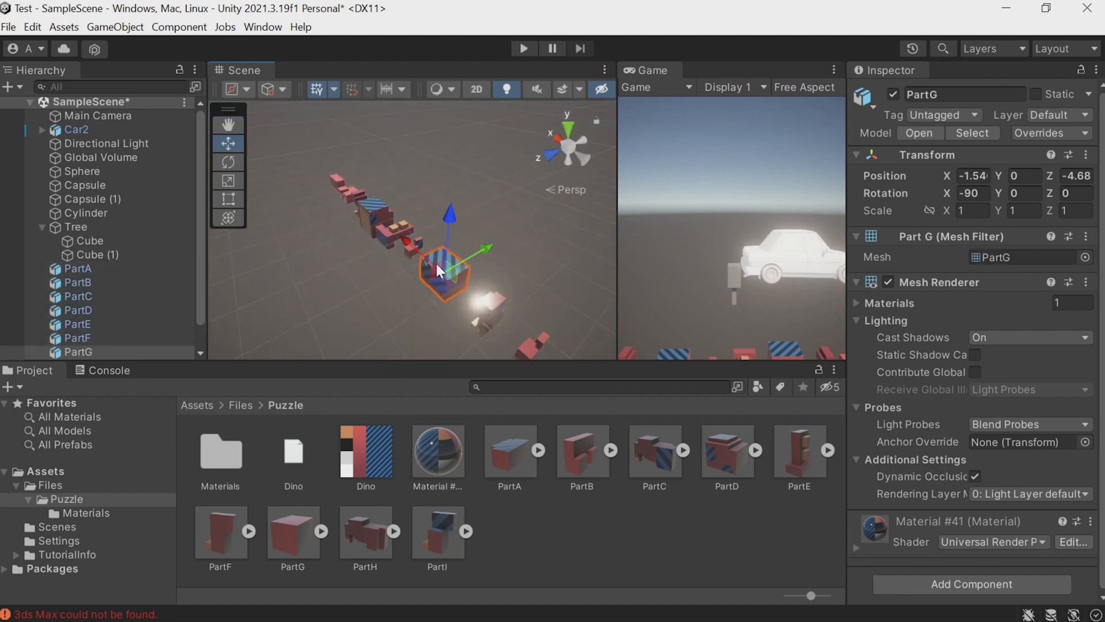
click(374, 212)
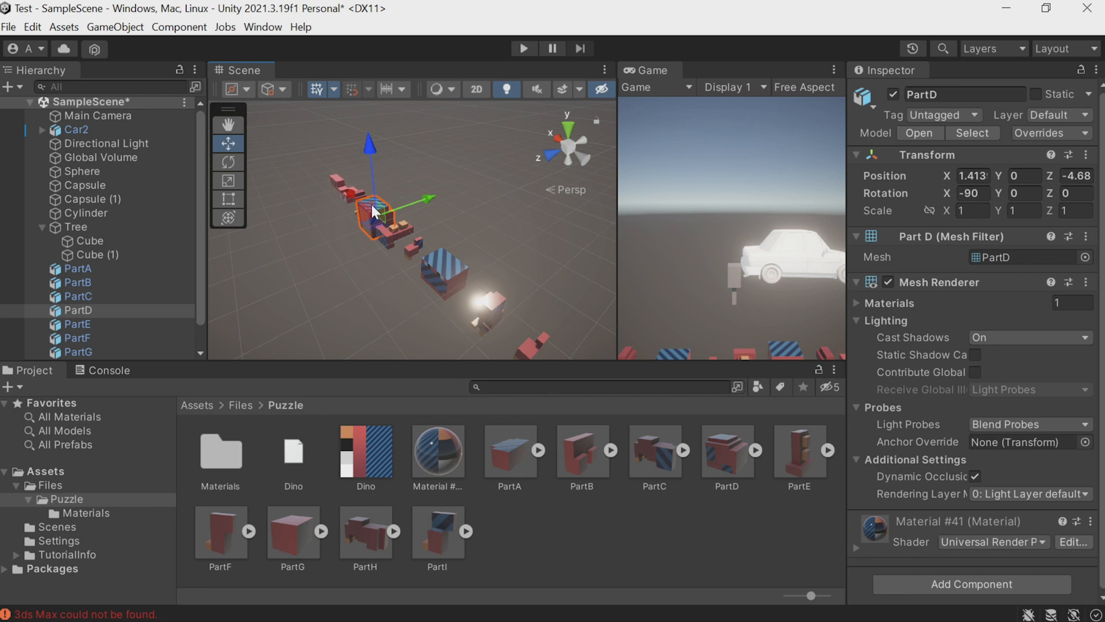
Move PartG onto PartD with vertex snapping, to about X 1.41, Y 0.75, Z -4.58.
key(alt)
alt+drag(350, 273, 399, 266)
click(398, 266)
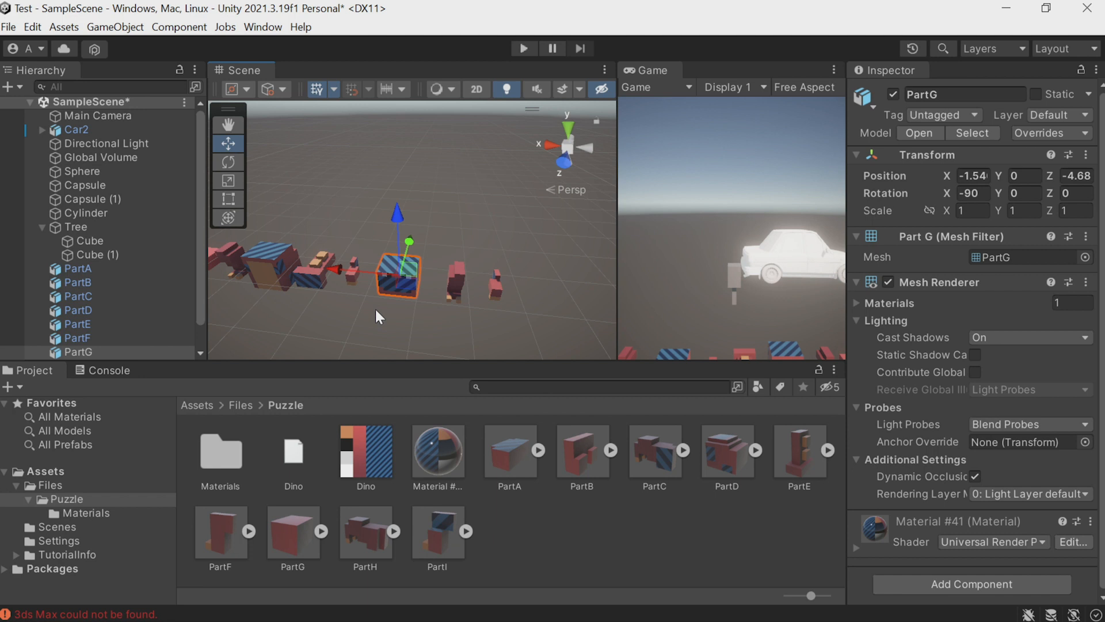
key(v)
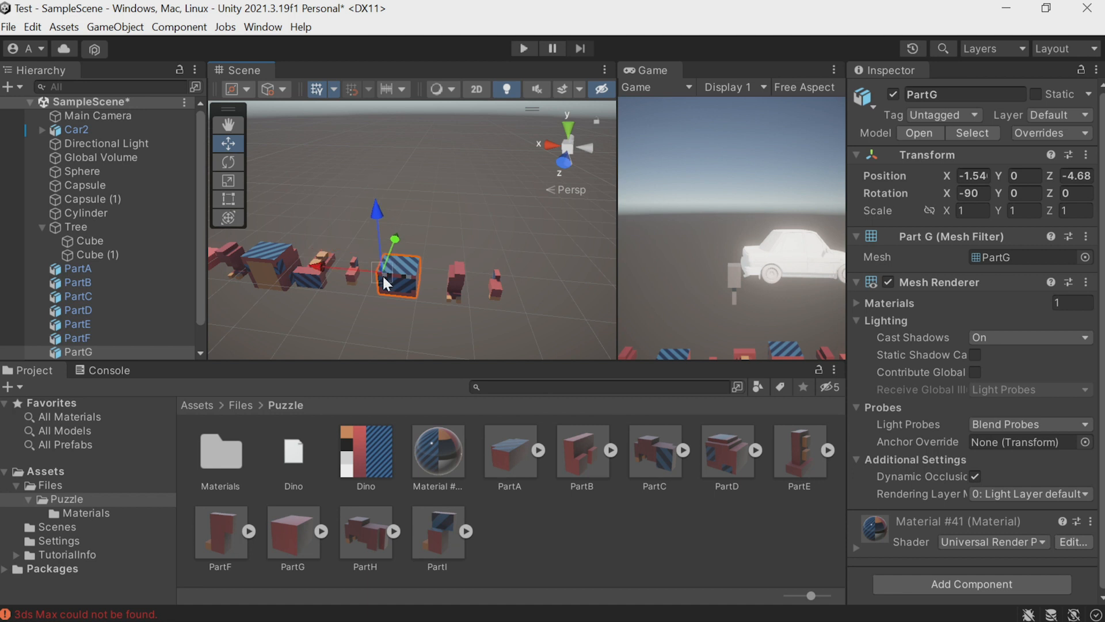
drag(378, 290, 243, 259)
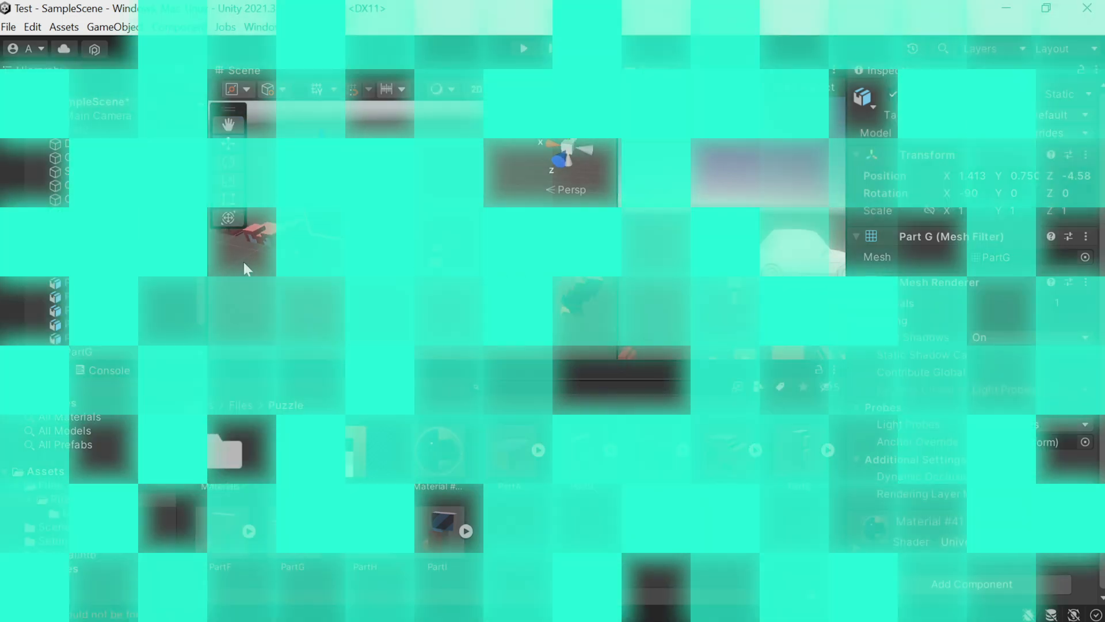